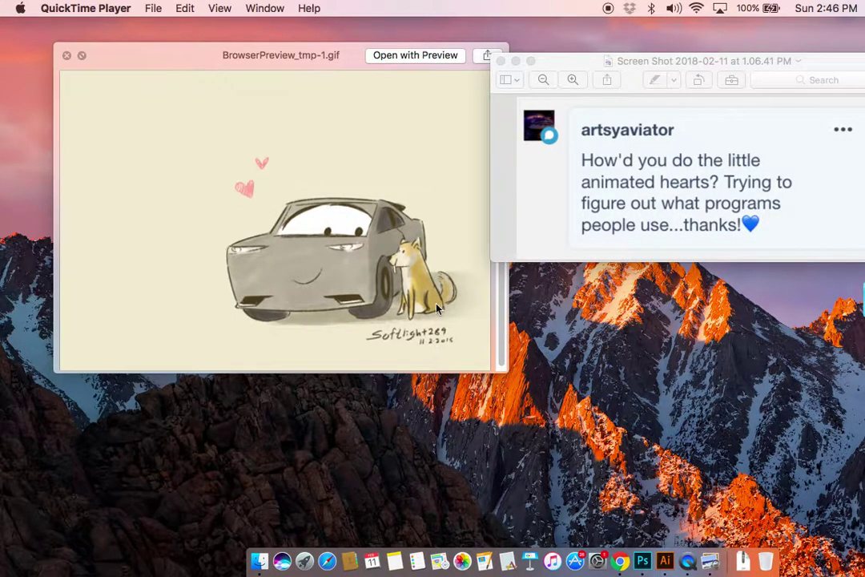
- Enlarge the preview of BrowserPreview_tmp-1.gif, examine the animated hearts above the car up close, and close the preview
{"action": "left_click_drag", "start_coordinate": [507, 371], "coordinate": [642, 450]}
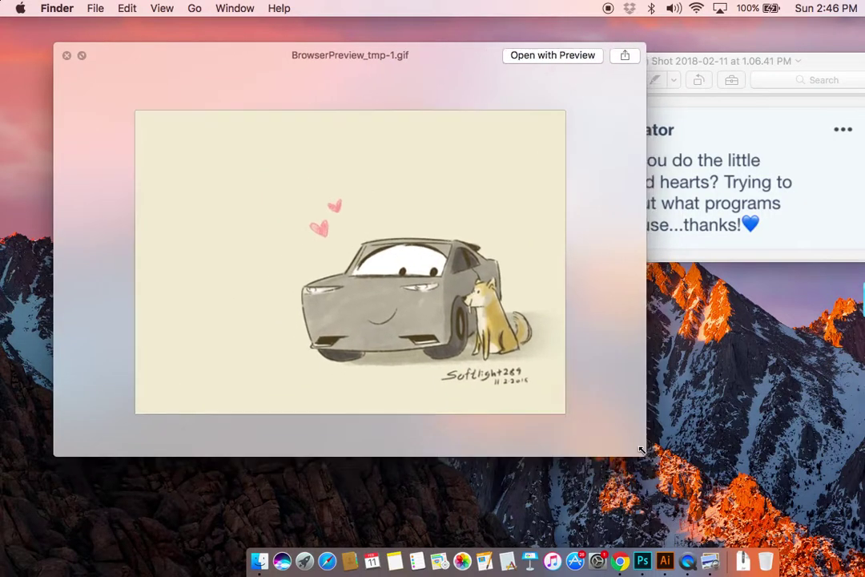
{"action": "scroll", "coordinate": [396, 241], "scroll_direction": "up", "scroll_amount": 3}
{"action": "scroll", "coordinate": [396, 241], "scroll_direction": "down", "scroll_amount": 3}
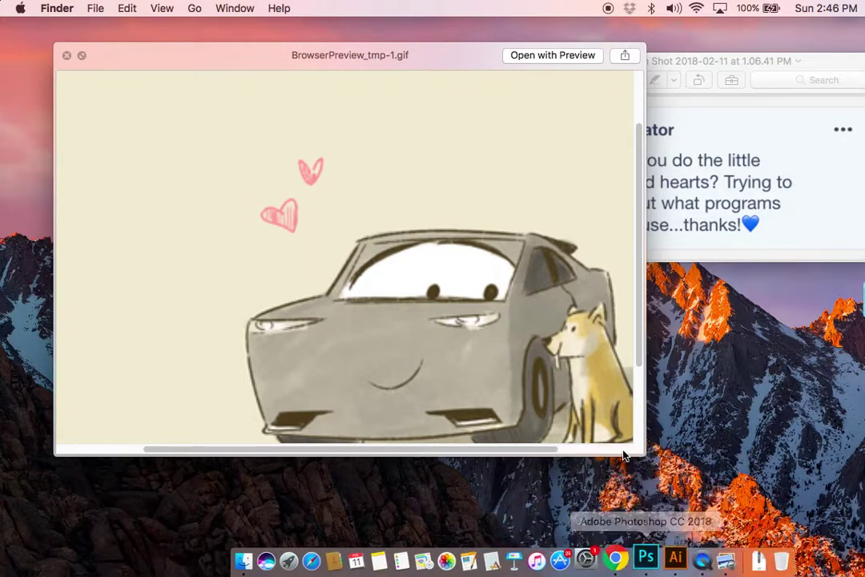
{"action": "left_click", "coordinate": [67, 54]}
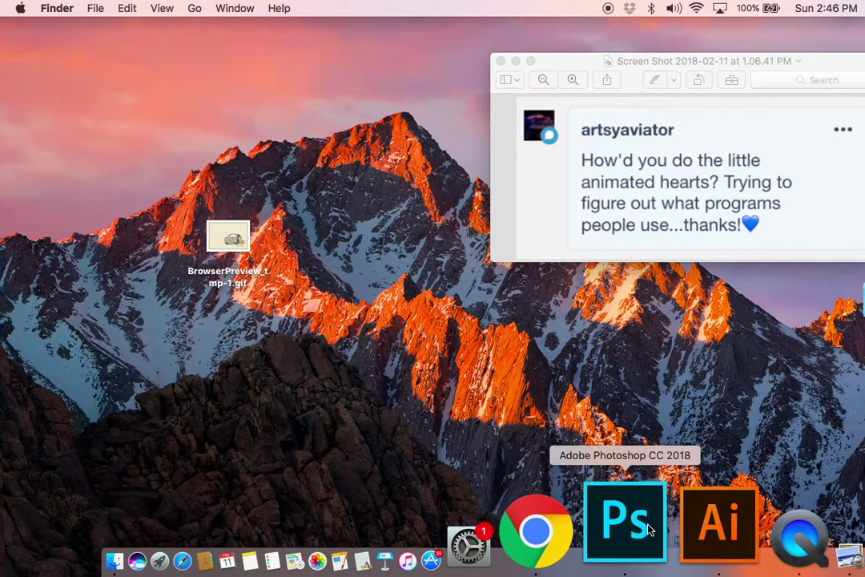
- Switch to Adobe Photoshop CC 2018, fit its window to the screen, and locate the heart layers in Ameya gif.psd
{"action": "left_click", "coordinate": [649, 529]}
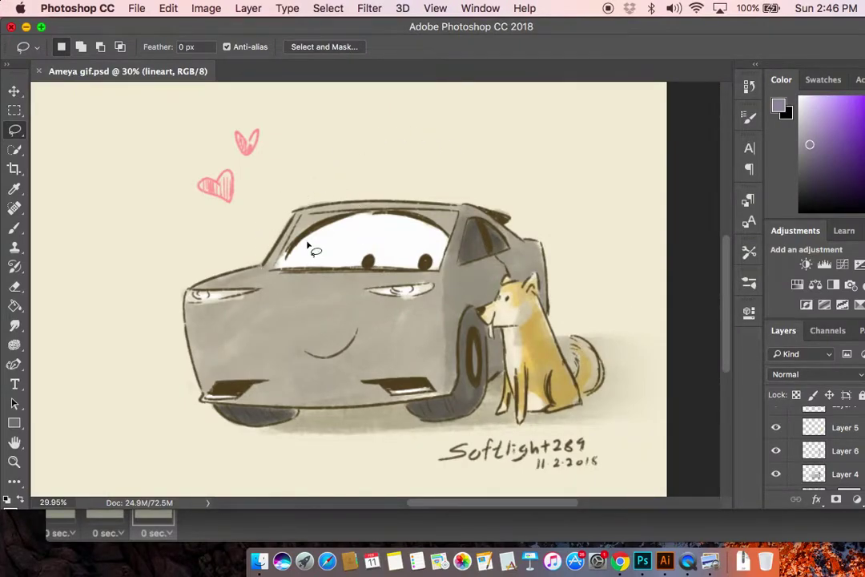
{"action": "scroll", "coordinate": [851, 473], "scroll_direction": "down", "scroll_amount": 5}
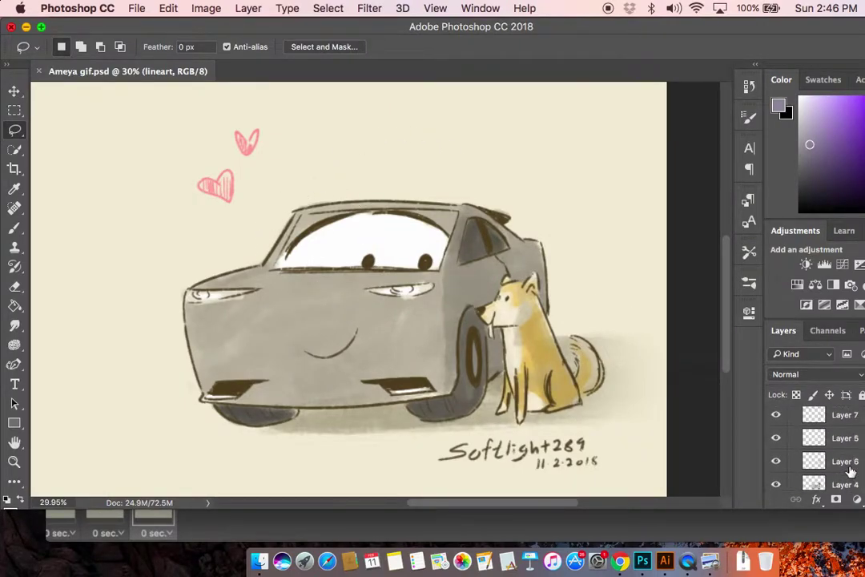
{"action": "mouse_move", "coordinate": [858, 513]}
{"action": "left_mouse_down"}
{"action": "mouse_move", "coordinate": [761, 515]}
{"action": "mouse_move", "coordinate": [864, 520]}
{"action": "left_mouse_up"}
{"action": "scroll", "coordinate": [761, 454], "scroll_direction": "up", "scroll_amount": 10}
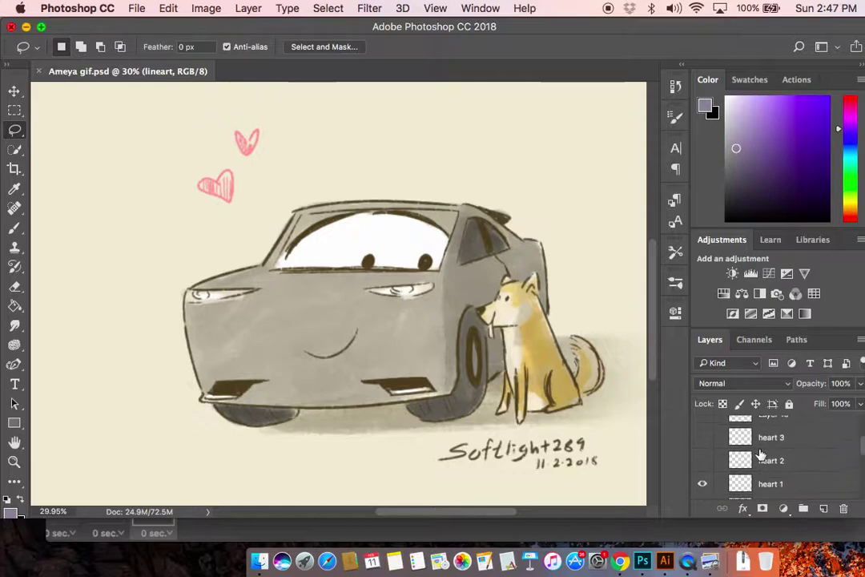
{"action": "scroll", "coordinate": [762, 455], "scroll_direction": "down", "scroll_amount": 5}
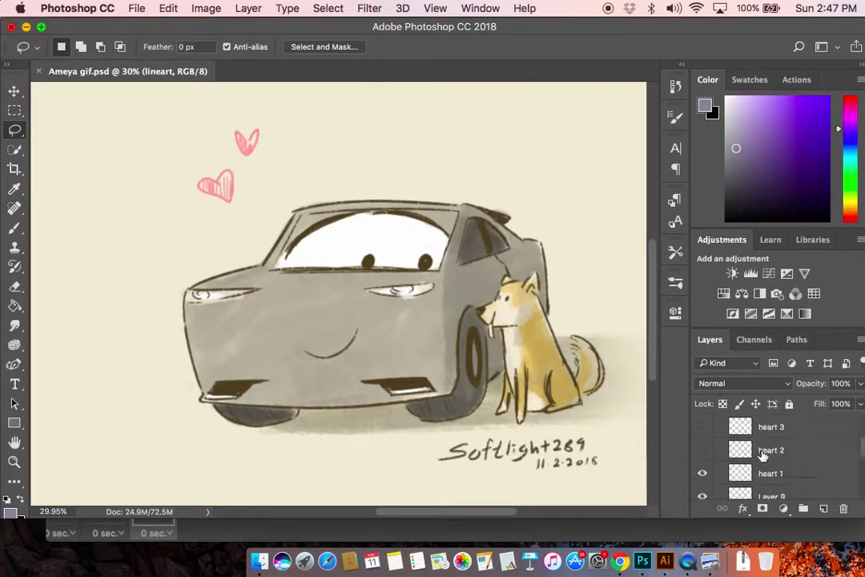
- Show and hide the heart 1, heart 2 and heart 3 layers to compare their drawings, leaving all three hidden
{"action": "left_click", "coordinate": [790, 451]}
{"action": "scroll", "coordinate": [789, 453], "scroll_direction": "up", "scroll_amount": 1}
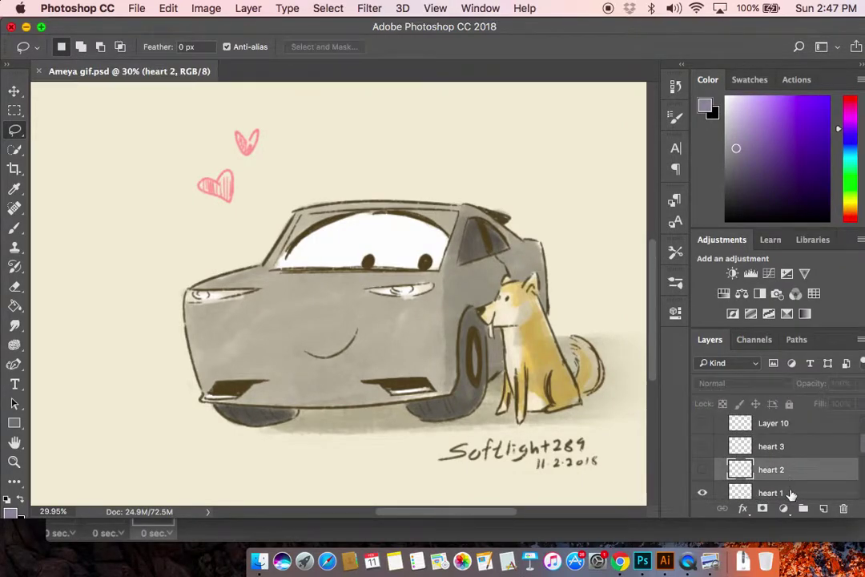
{"action": "left_click", "coordinate": [790, 494]}
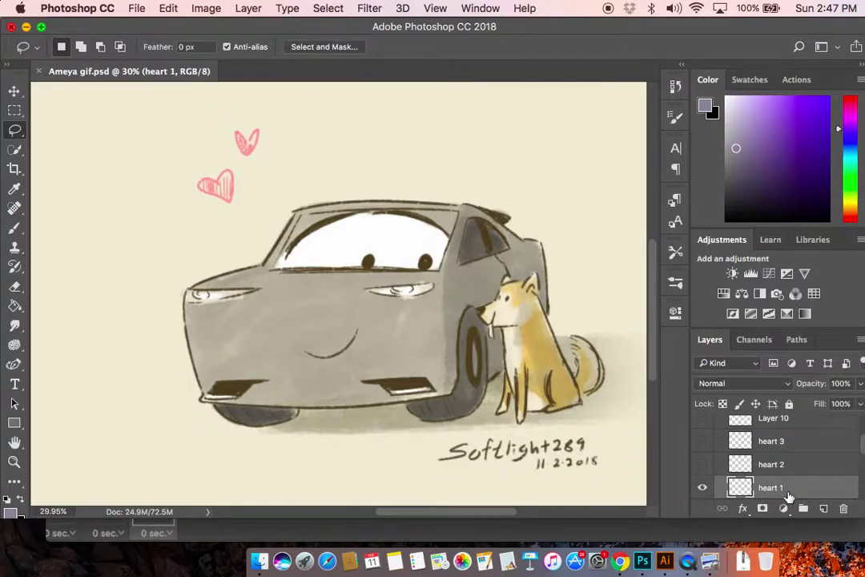
{"action": "left_click", "coordinate": [780, 450]}
{"action": "left_click", "coordinate": [702, 488]}
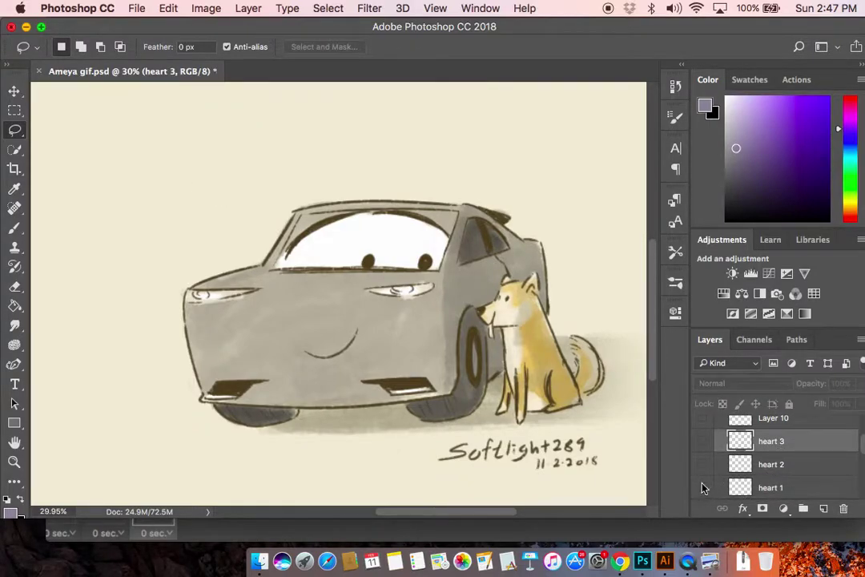
{"action": "left_click", "coordinate": [703, 488]}
{"action": "left_click", "coordinate": [702, 464]}
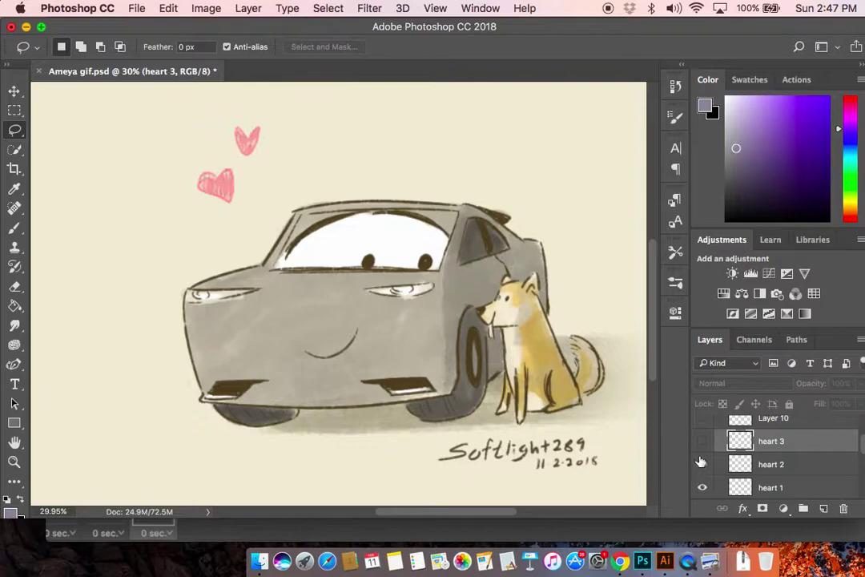
{"action": "left_click", "coordinate": [702, 445]}
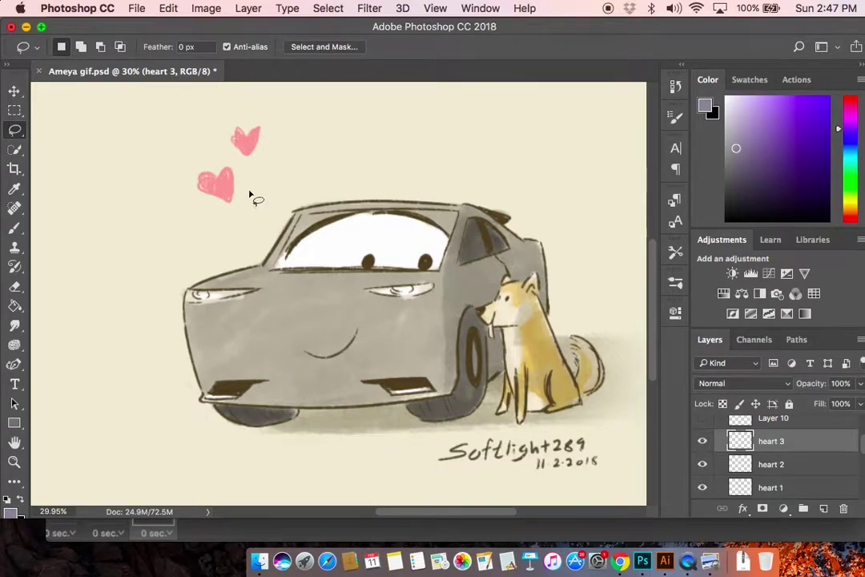
{"action": "left_click", "coordinate": [703, 464]}
{"action": "left_click", "coordinate": [705, 488]}
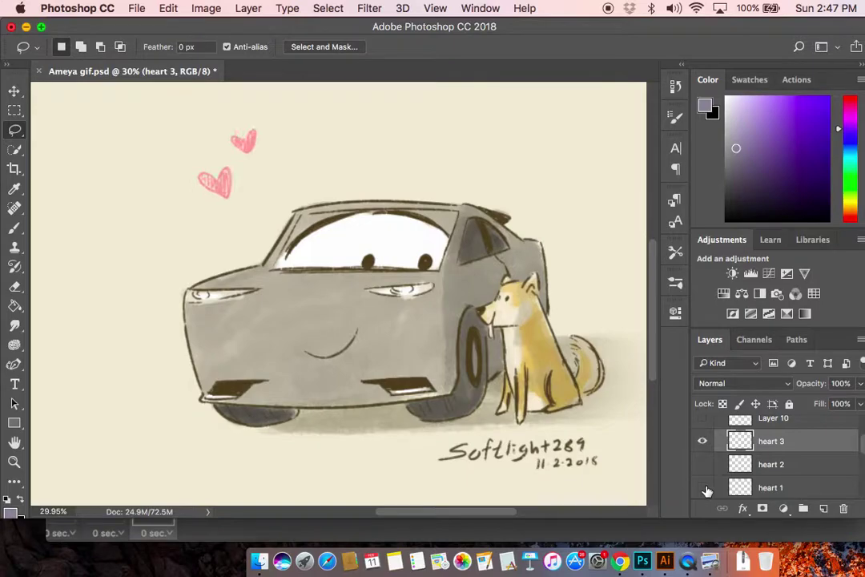
{"action": "left_click", "coordinate": [704, 443]}
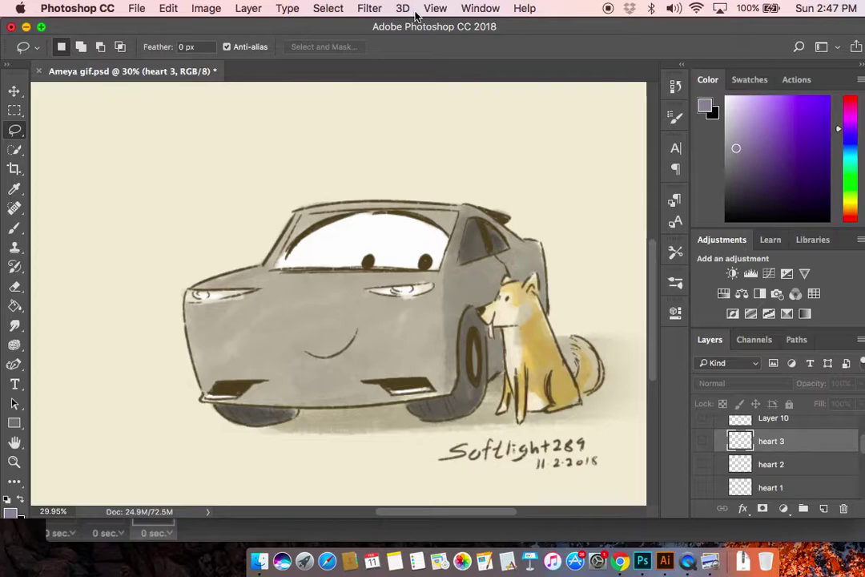
- Collapse the "all" layer group and add a new empty layer above it
{"action": "scroll", "coordinate": [767, 465], "scroll_direction": "up", "scroll_amount": 3}
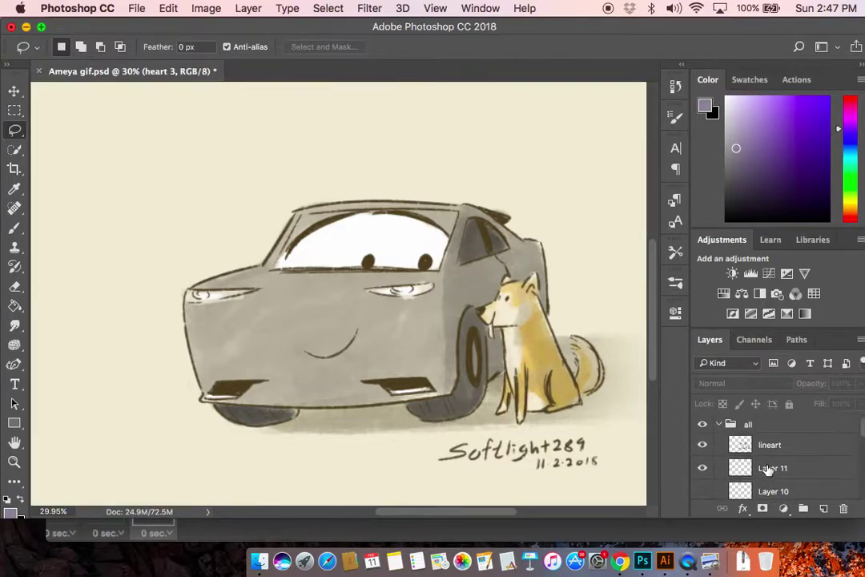
{"action": "left_click", "coordinate": [719, 424]}
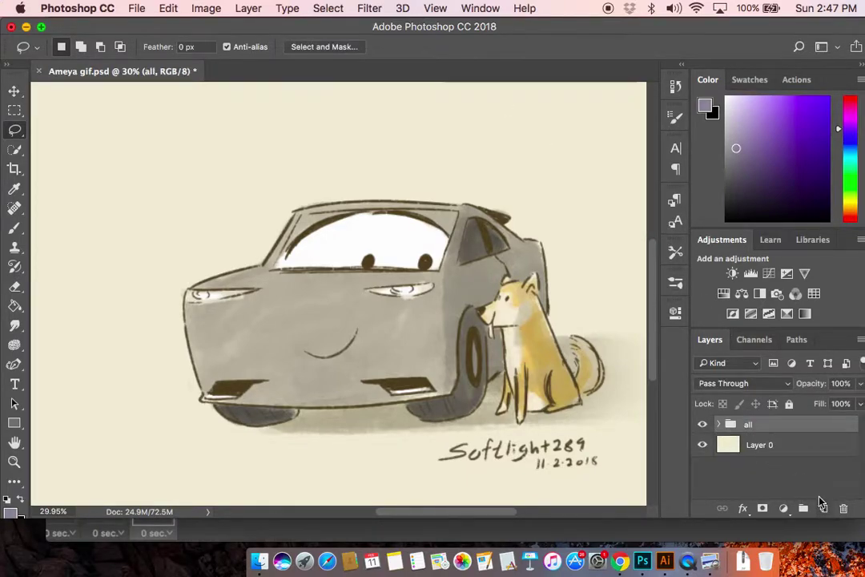
{"action": "left_click", "coordinate": [824, 508]}
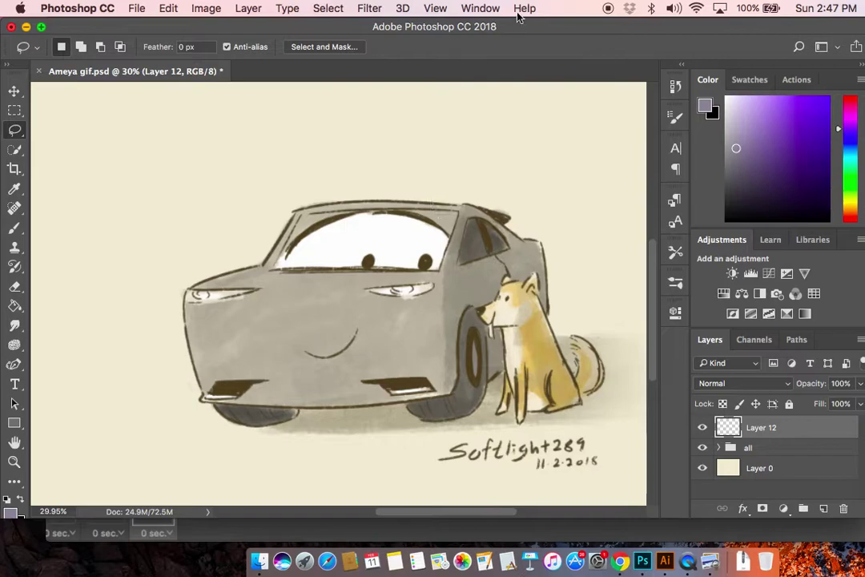
- Create a new A5 document, 148 x 210 mm at 300 pixels/inch, with RGB colour and a white background
{"action": "left_click", "coordinate": [138, 9]}
{"action": "left_click", "coordinate": [154, 30]}
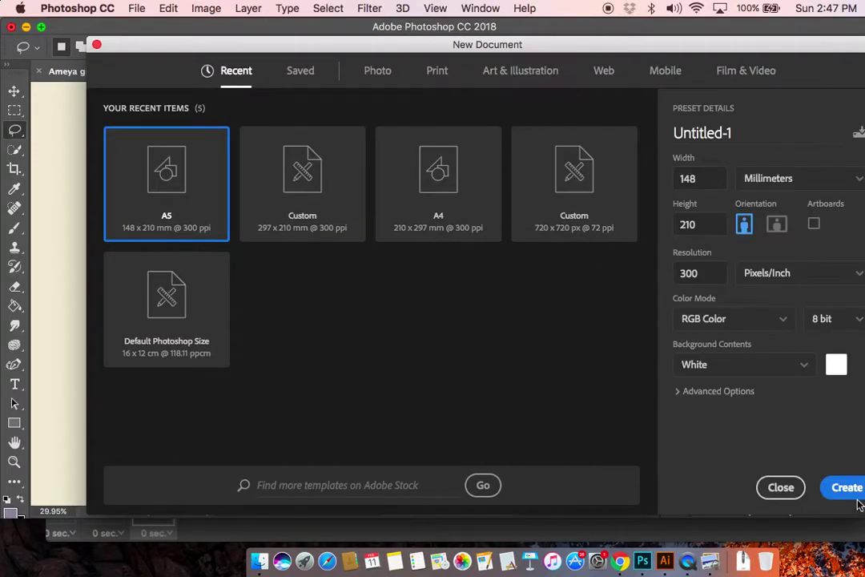
{"action": "left_click", "coordinate": [851, 491]}
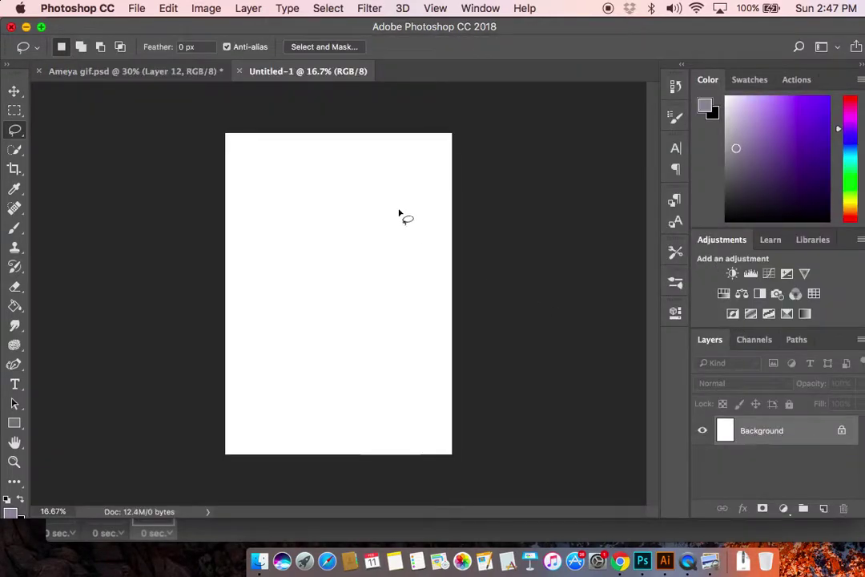
{"action": "scroll", "coordinate": [400, 216], "scroll_direction": "up", "scroll_amount": 3}
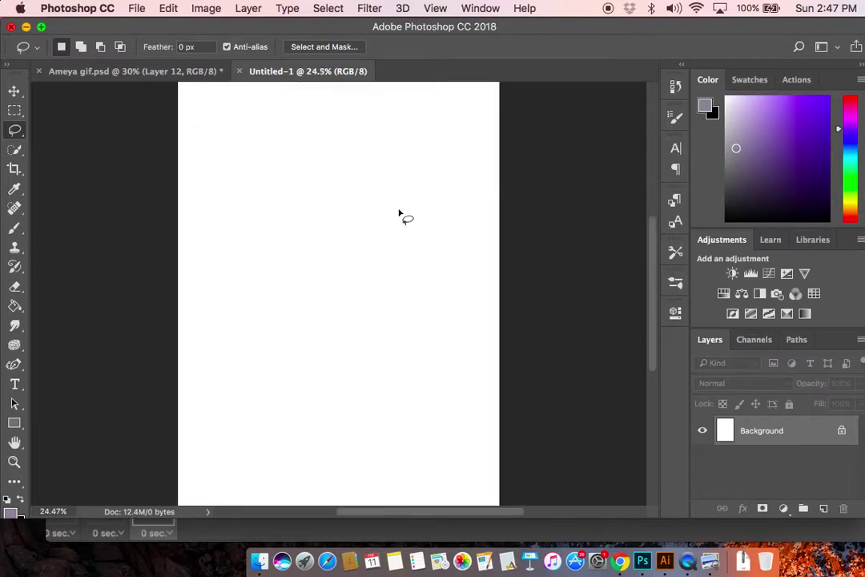
- Unlock the background layer and fill it with a pale yellow-beige colour using the Paint Bucket
{"action": "left_click", "coordinate": [842, 432]}
{"action": "left_click", "coordinate": [850, 205]}
{"action": "left_click", "coordinate": [745, 111]}
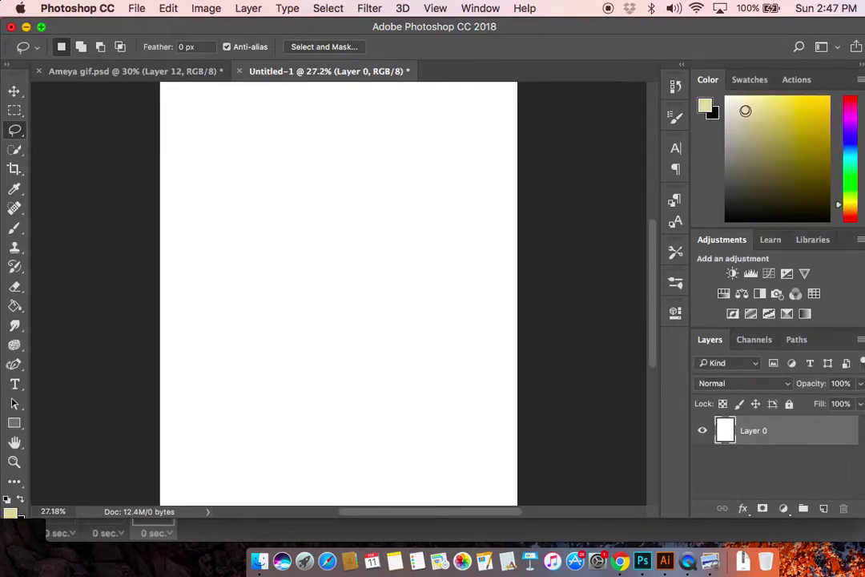
{"action": "left_click", "coordinate": [16, 304]}
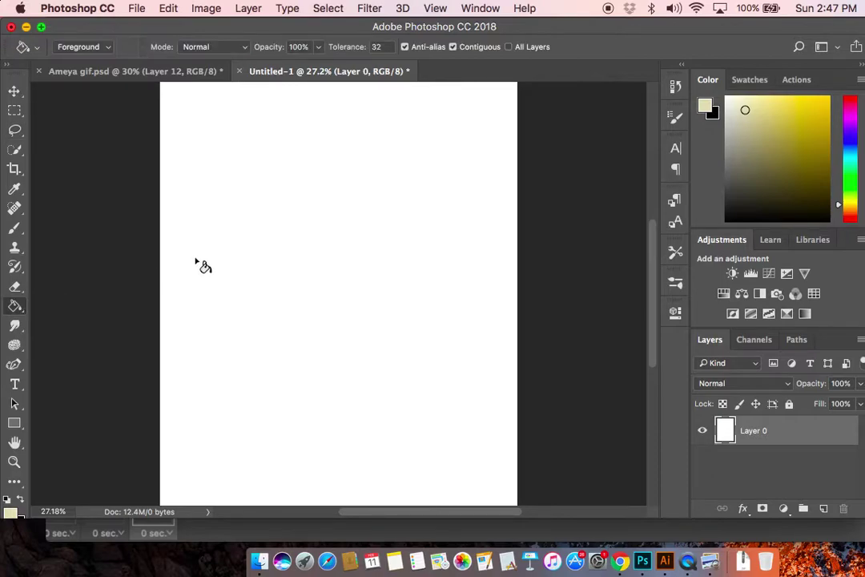
{"action": "left_click", "coordinate": [233, 251]}
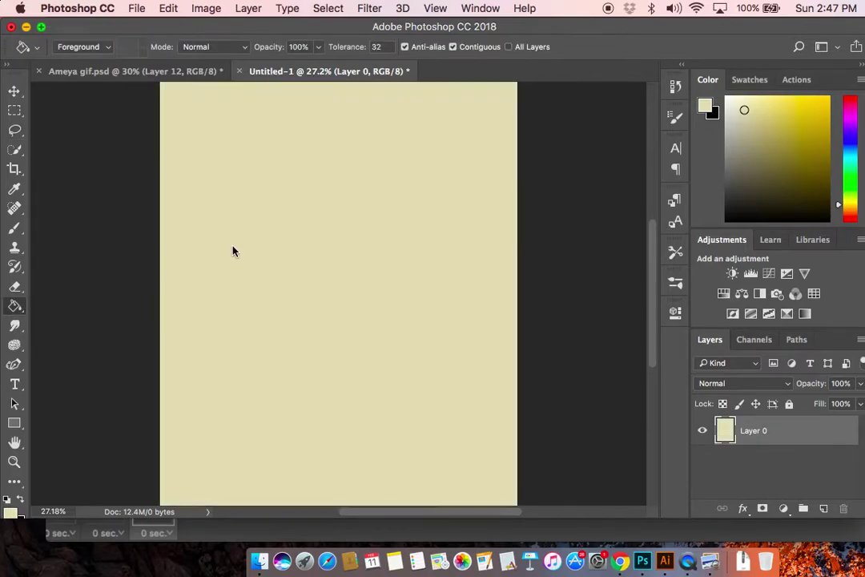
- Add a new layer above the filled background and ready the Brush tool with a coral-red foreground colour
{"action": "left_click", "coordinate": [824, 508]}
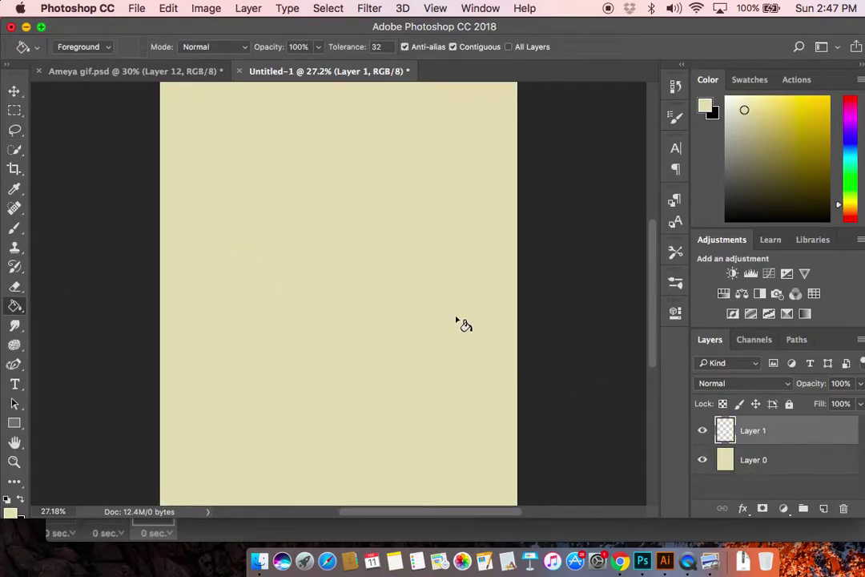
{"action": "key", "text": "b"}
{"action": "left_click", "coordinate": [850, 219]}
{"action": "left_click", "coordinate": [757, 104]}
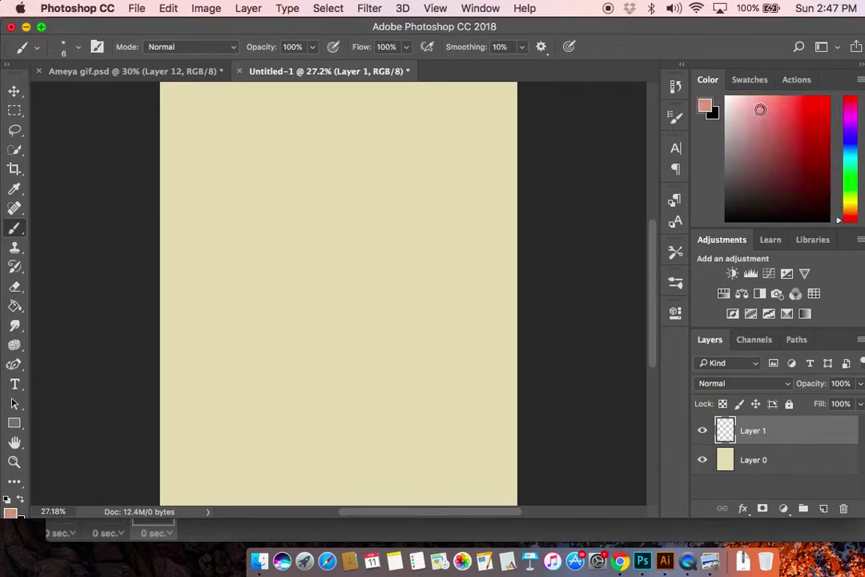
{"action": "left_click", "coordinate": [779, 110]}
{"action": "key", "text": "super+z"}
- Draw a coral-red heart outline with a size 15 brush in the upper canvas and hatch its inside with vertical strokes
{"action": "scroll", "coordinate": [324, 170], "scroll_direction": "up", "scroll_amount": 5}
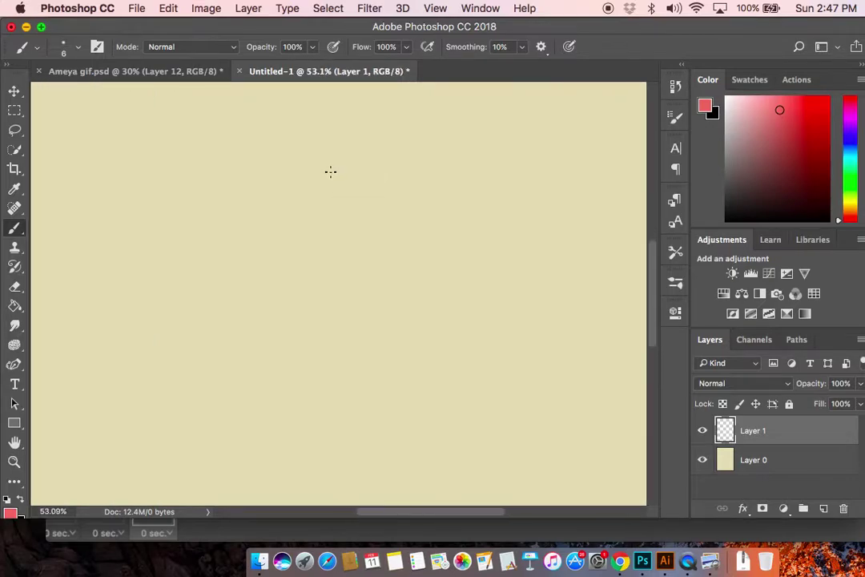
{"action": "scroll", "coordinate": [299, 170], "scroll_direction": "up", "scroll_amount": 2}
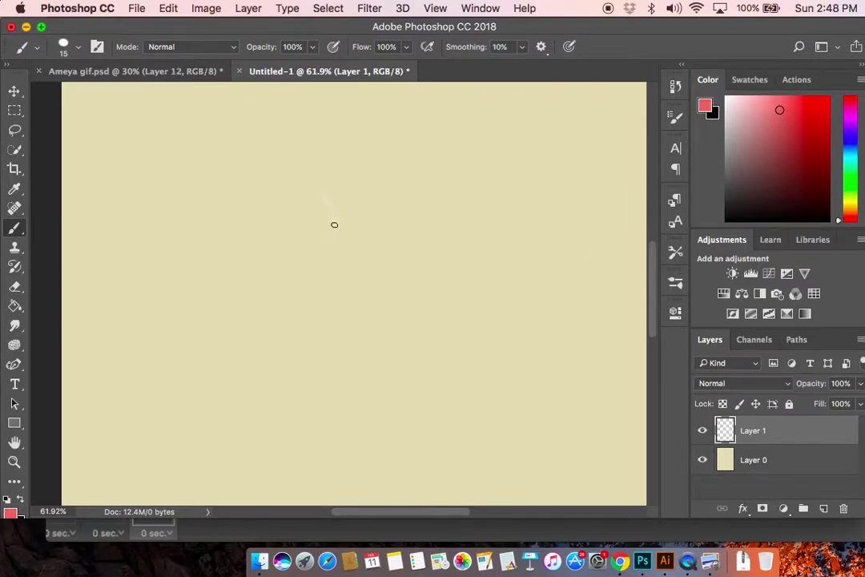
{"action": "mouse_move", "coordinate": [340, 196]}
{"action": "left_mouse_down"}
{"action": "mouse_move", "coordinate": [288, 187]}
{"action": "mouse_move", "coordinate": [347, 257]}
{"action": "mouse_move", "coordinate": [404, 172]}
{"action": "mouse_move", "coordinate": [344, 197]}
{"action": "left_mouse_up"}
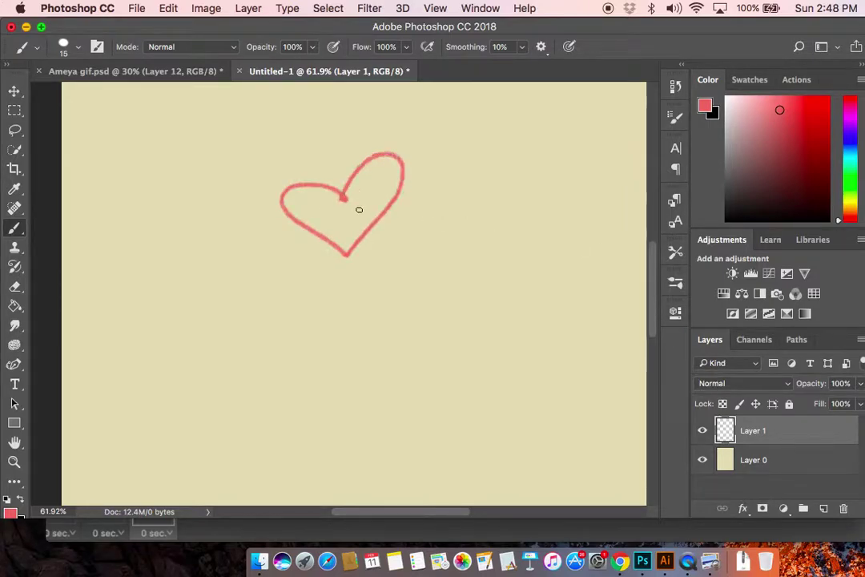
{"action": "mouse_move", "coordinate": [290, 202]}
{"action": "left_mouse_down"}
{"action": "mouse_move", "coordinate": [326, 207]}
{"action": "mouse_move", "coordinate": [335, 252]}
{"action": "mouse_move", "coordinate": [361, 183]}
{"action": "mouse_move", "coordinate": [368, 230]}
{"action": "mouse_move", "coordinate": [397, 180]}
{"action": "left_mouse_up"}
- Rename the layer containing the hatched heart to "hearts 1"
{"action": "double_click", "coordinate": [749, 432]}
{"action": "type", "text": "hearts 1"}
{"action": "key", "text": "Return"}
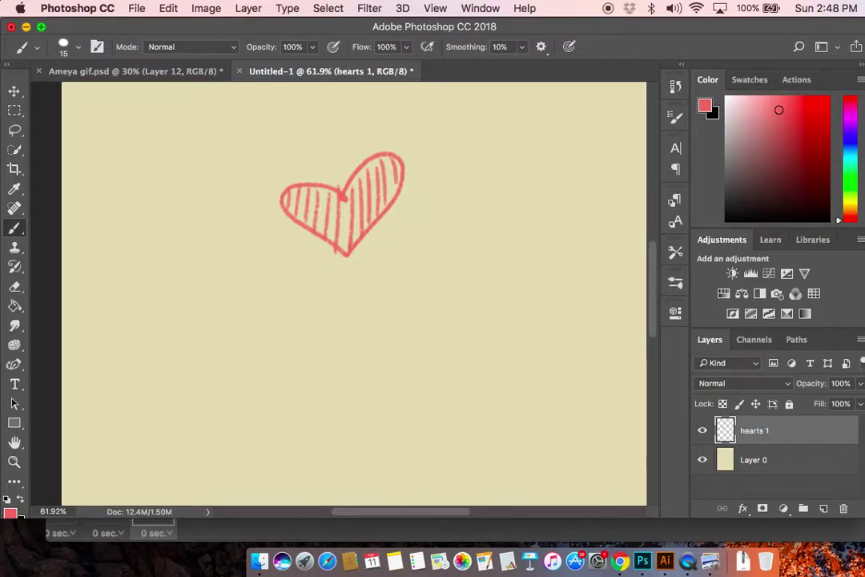
- Add another new layer above the heart drawing and name it "hearts 2"
{"action": "left_click", "coordinate": [824, 508]}
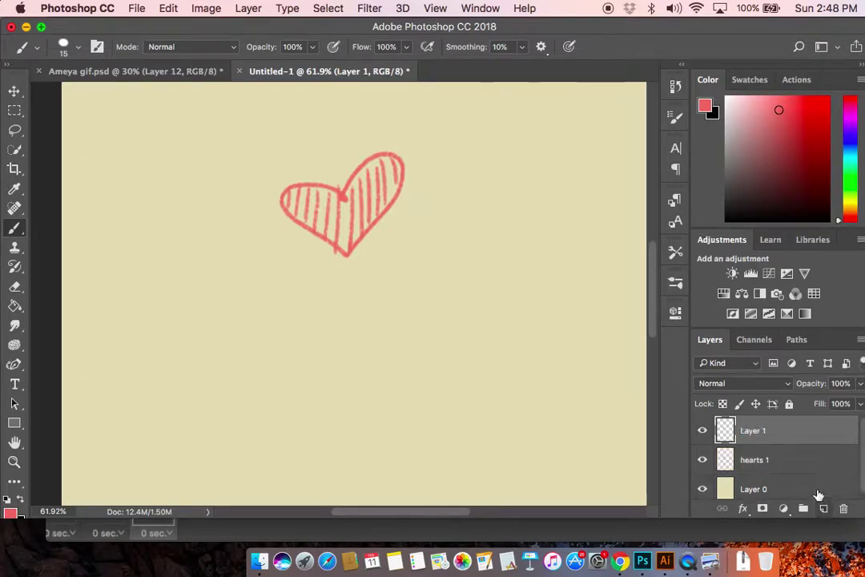
{"action": "double_click", "coordinate": [753, 431]}
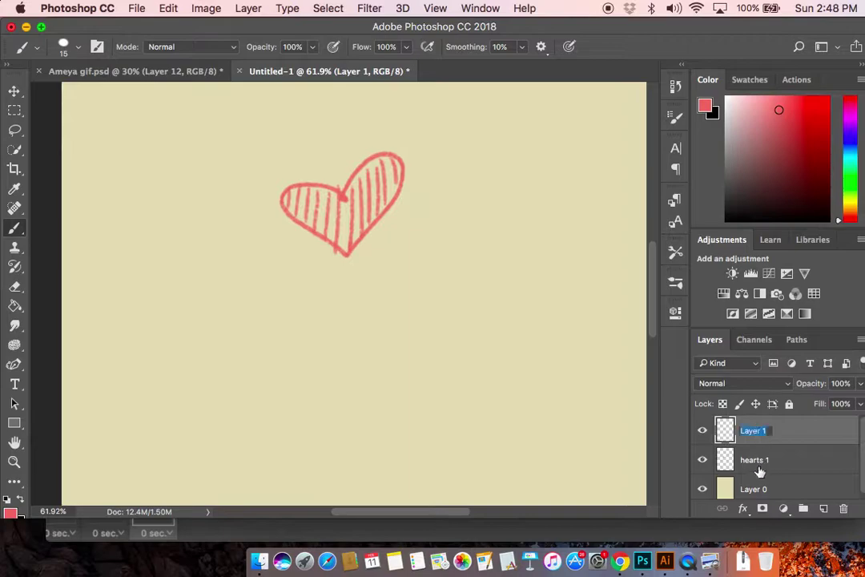
{"action": "type", "text": "he"}
{"action": "key", "text": "super+a"}
{"action": "type", "text": "arts 2"}
{"action": "key", "text": "Return"}
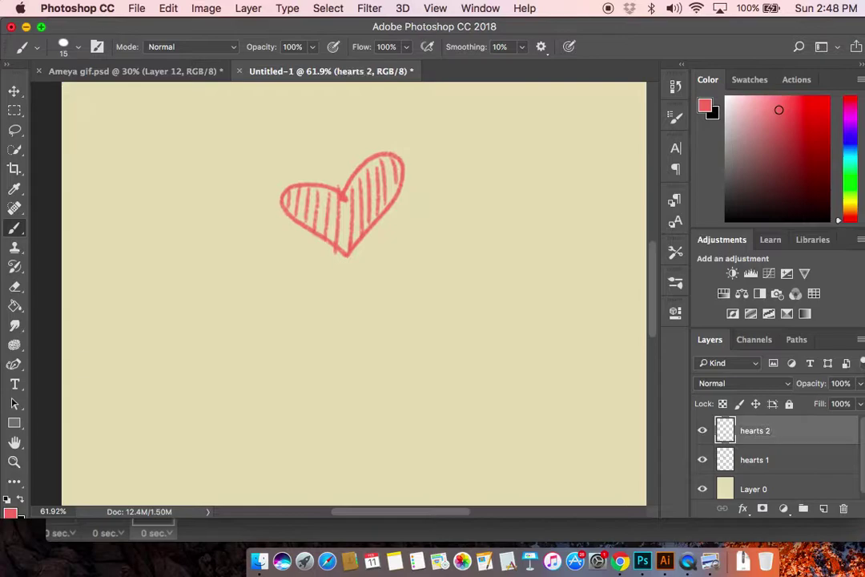
- Lower the opacity of the hearts 1 layer to 25%
{"action": "left_click", "coordinate": [789, 461]}
{"action": "left_click", "coordinate": [774, 439]}
{"action": "left_click", "coordinate": [798, 460]}
{"action": "left_click", "coordinate": [861, 384]}
{"action": "left_click_drag", "start_coordinate": [856, 401], "coordinate": [807, 401]}
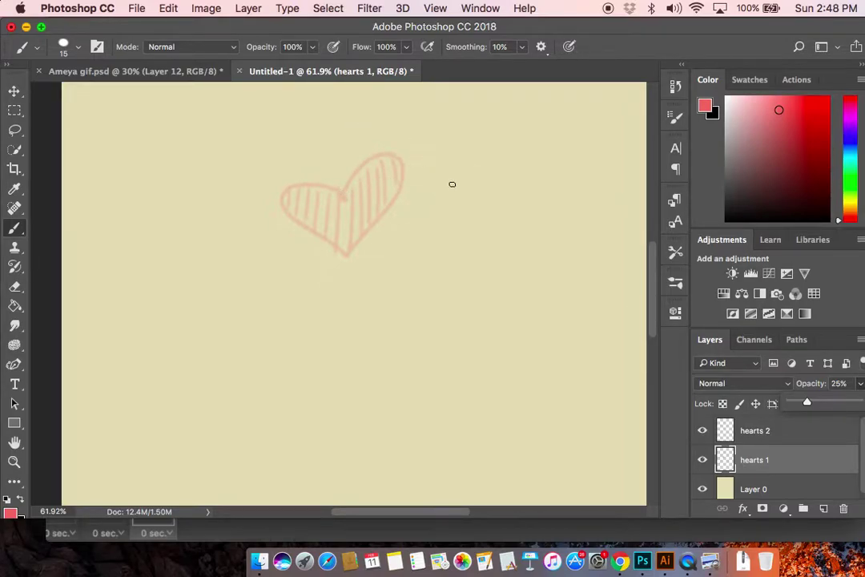
- Try drawing a smaller heart outline beside the faded heart on the hearts 2 layer, and undo it
{"action": "left_click", "coordinate": [755, 430]}
{"action": "mouse_move", "coordinate": [437, 166]}
{"action": "left_mouse_down"}
{"action": "mouse_move", "coordinate": [444, 198]}
{"action": "mouse_move", "coordinate": [456, 186]}
{"action": "left_mouse_up"}
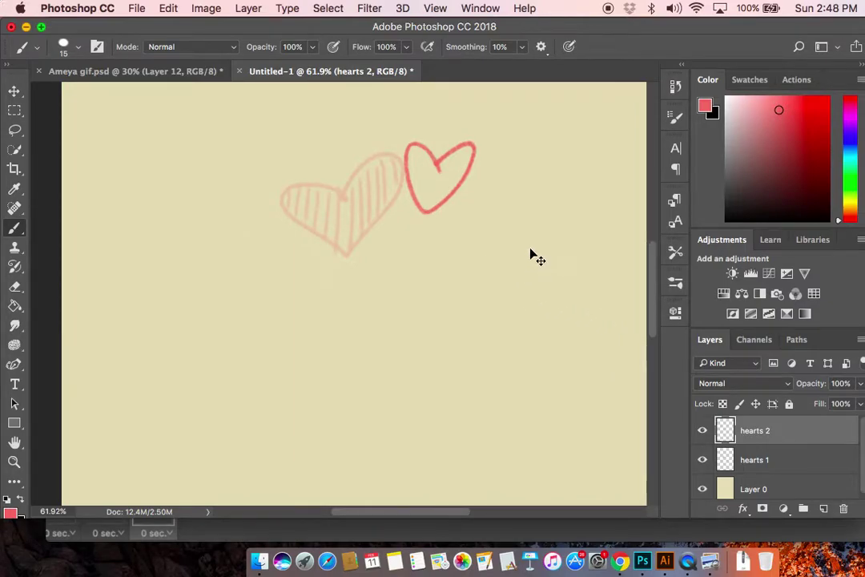
{"action": "key", "text": "super+z"}
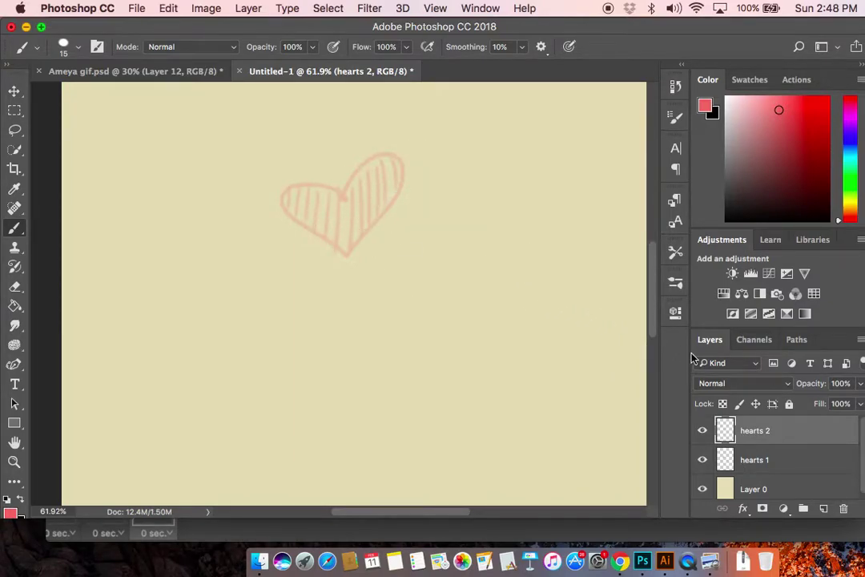
- Draw a hatched heart on the hearts 2 layer, roughly tracing the faded heart with its outline slightly inside it
{"action": "left_click", "coordinate": [762, 459]}
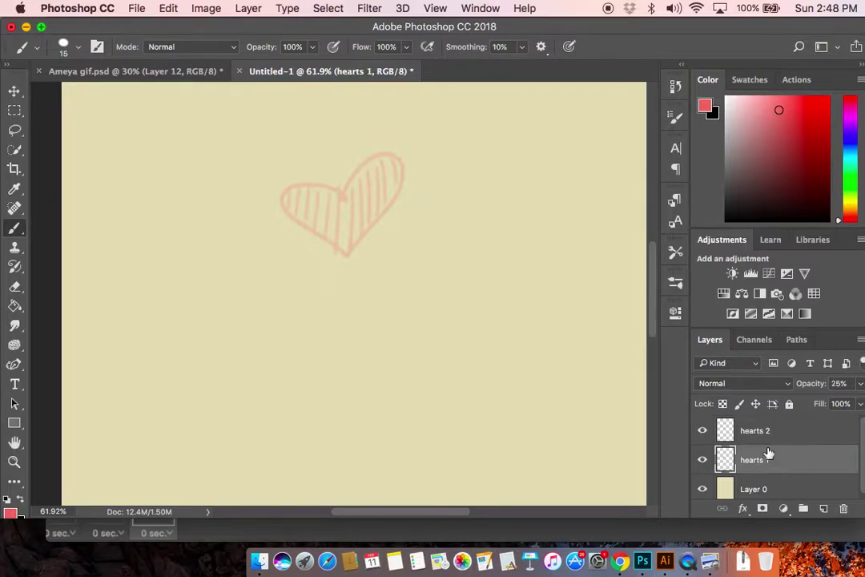
{"action": "left_click", "coordinate": [795, 433]}
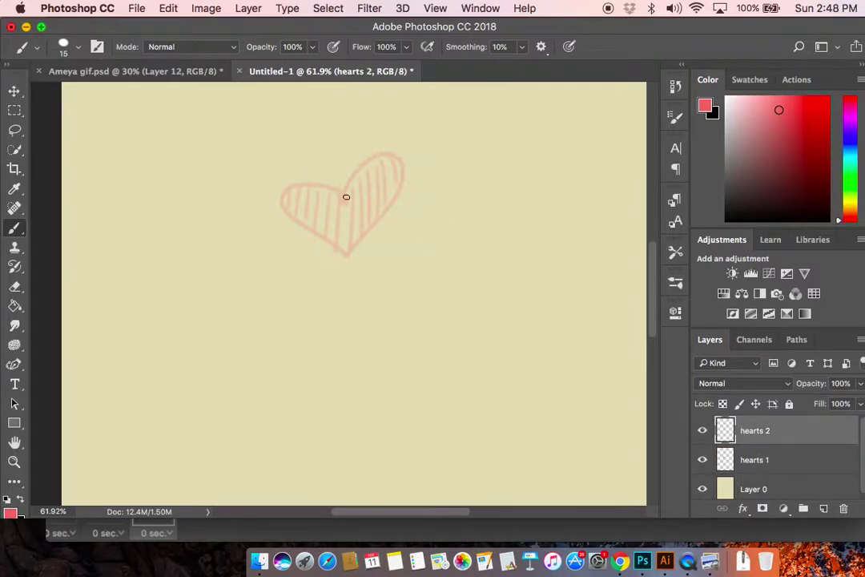
{"action": "mouse_move", "coordinate": [344, 200]}
{"action": "left_mouse_down"}
{"action": "mouse_move", "coordinate": [291, 182]}
{"action": "mouse_move", "coordinate": [324, 230]}
{"action": "mouse_move", "coordinate": [358, 226]}
{"action": "mouse_move", "coordinate": [374, 163]}
{"action": "mouse_move", "coordinate": [340, 194]}
{"action": "mouse_move", "coordinate": [329, 187]}
{"action": "mouse_move", "coordinate": [307, 224]}
{"action": "mouse_move", "coordinate": [365, 234]}
{"action": "mouse_move", "coordinate": [352, 176]}
{"action": "left_mouse_up"}
{"action": "key", "text": "super+z"}
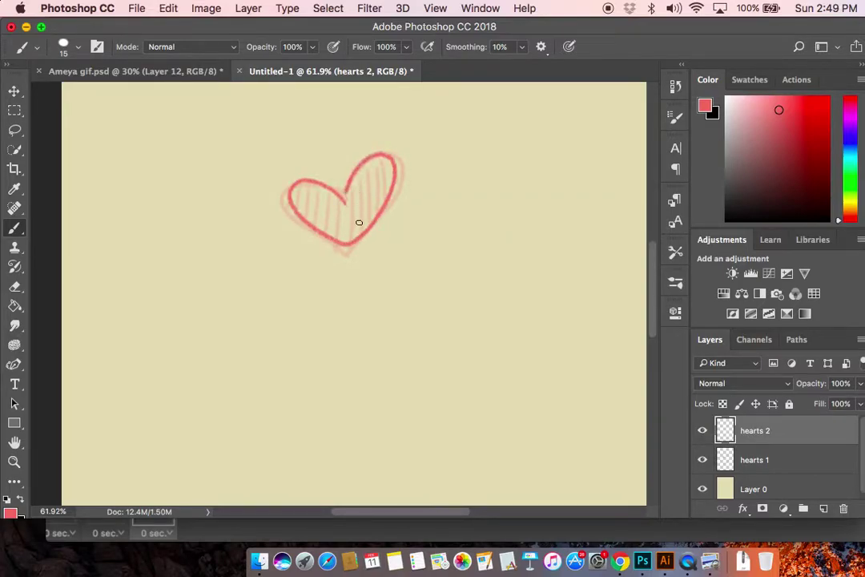
{"action": "mouse_move", "coordinate": [302, 195]}
{"action": "left_mouse_down"}
{"action": "mouse_move", "coordinate": [299, 205]}
{"action": "mouse_move", "coordinate": [352, 234]}
{"action": "mouse_move", "coordinate": [372, 170]}
{"action": "mouse_move", "coordinate": [389, 187]}
{"action": "mouse_move", "coordinate": [391, 229]}
{"action": "left_mouse_up"}
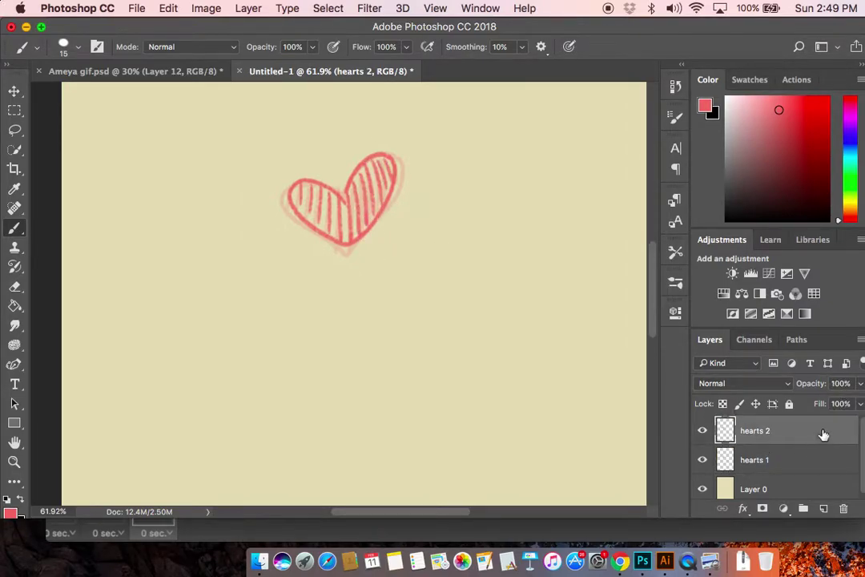
- Lower the hearts 2 layer's opacity to 36% and add a new layer above it named "hearts 3"
{"action": "left_click", "coordinate": [862, 385]}
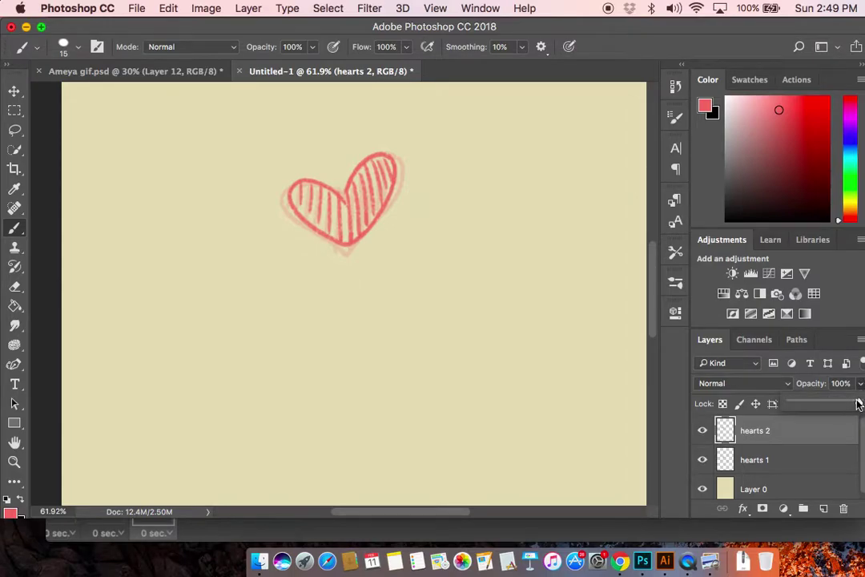
{"action": "left_click_drag", "start_coordinate": [826, 403], "coordinate": [815, 402]}
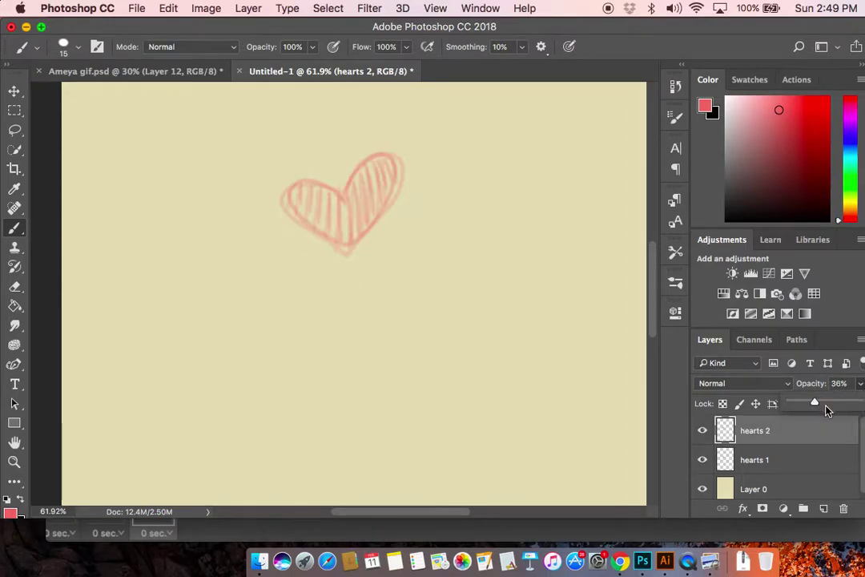
{"action": "left_click", "coordinate": [823, 508]}
{"action": "double_click", "coordinate": [755, 431]}
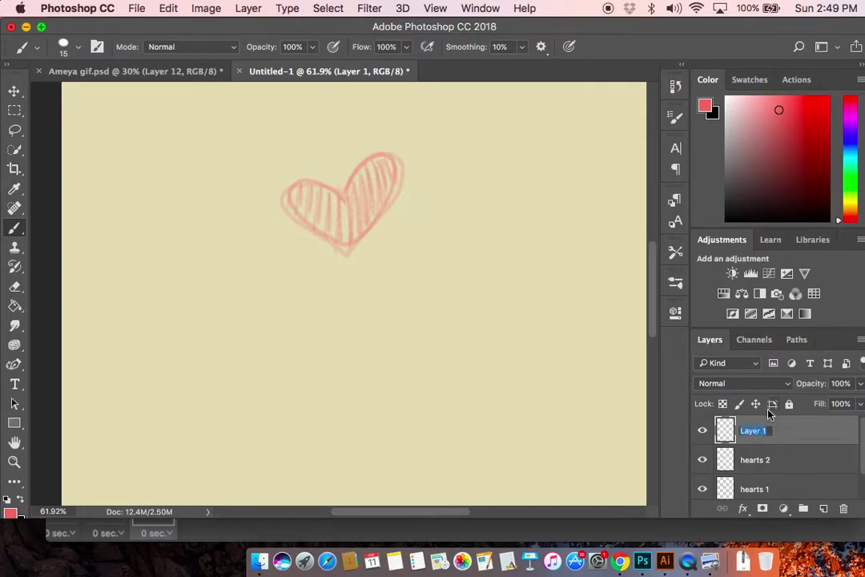
{"action": "type", "text": "hearts 3"}
{"action": "key", "text": "Return"}
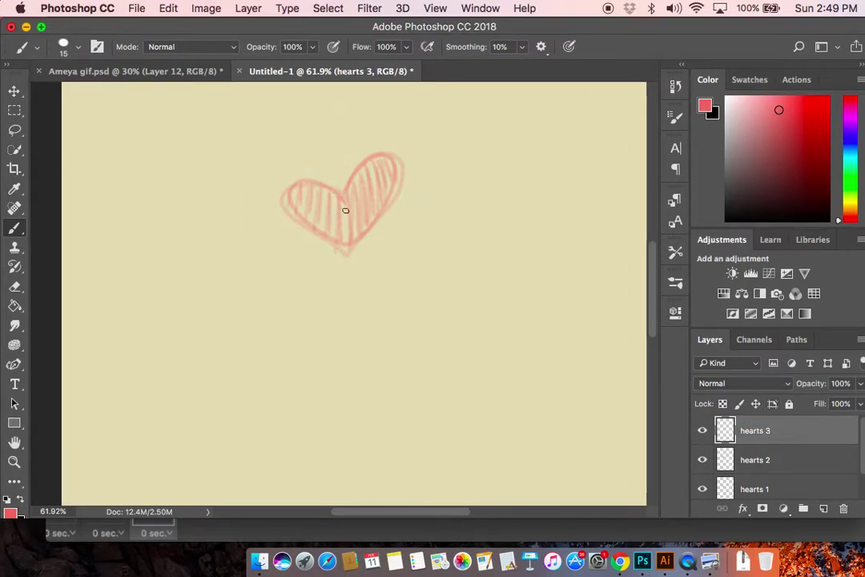
- Draw a third hatched heart variation over the faded hearts on the hearts 3 layer, undoing unsatisfactory strokes
{"action": "left_click_drag", "start_coordinate": [261, 232], "coordinate": [257, 222]}
{"action": "key", "text": "super+z"}
{"action": "mouse_move", "coordinate": [342, 196]}
{"action": "left_mouse_down"}
{"action": "mouse_move", "coordinate": [304, 212]}
{"action": "mouse_move", "coordinate": [347, 241]}
{"action": "mouse_move", "coordinate": [302, 173]}
{"action": "mouse_move", "coordinate": [308, 222]}
{"action": "mouse_move", "coordinate": [349, 250]}
{"action": "mouse_move", "coordinate": [388, 189]}
{"action": "mouse_move", "coordinate": [372, 159]}
{"action": "left_mouse_up"}
{"action": "key", "text": "super+z"}
{"action": "key", "text": "super+z"}
{"action": "mouse_move", "coordinate": [340, 201]}
{"action": "left_mouse_down"}
{"action": "mouse_move", "coordinate": [337, 238]}
{"action": "mouse_move", "coordinate": [388, 208]}
{"action": "mouse_move", "coordinate": [388, 158]}
{"action": "mouse_move", "coordinate": [346, 194]}
{"action": "left_mouse_up"}
{"action": "mouse_move", "coordinate": [294, 183]}
{"action": "left_mouse_down"}
{"action": "mouse_move", "coordinate": [335, 193]}
{"action": "mouse_move", "coordinate": [350, 226]}
{"action": "mouse_move", "coordinate": [368, 223]}
{"action": "mouse_move", "coordinate": [373, 160]}
{"action": "mouse_move", "coordinate": [408, 161]}
{"action": "left_mouse_up"}
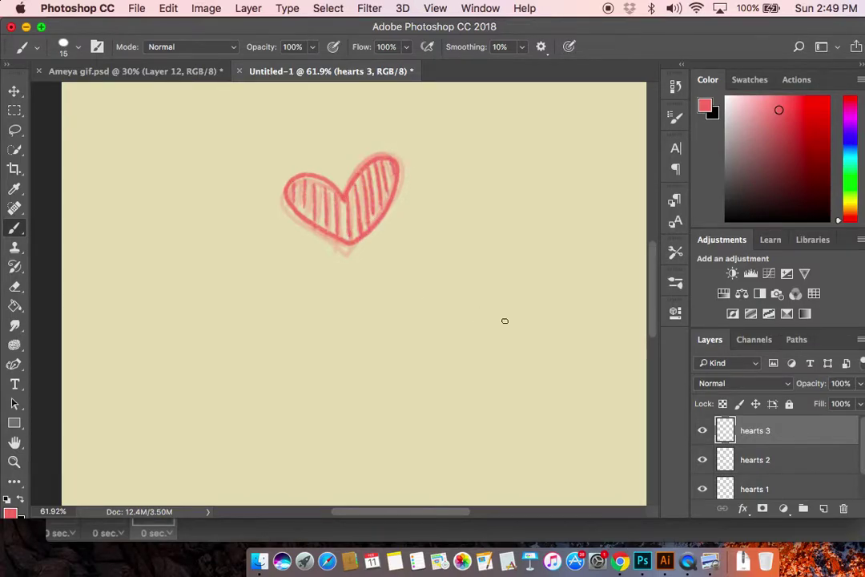
- Restore the hearts 1 and hearts 2 layers to 100% opacity, leaving the hearts 3 layer selected
{"action": "left_click", "coordinate": [772, 484]}
{"action": "scroll", "coordinate": [798, 457], "scroll_direction": "down", "scroll_amount": 1}
{"action": "left_click", "coordinate": [860, 383]}
{"action": "left_click", "coordinate": [842, 435]}
{"action": "left_click", "coordinate": [861, 385]}
{"action": "left_click_drag", "start_coordinate": [821, 404], "coordinate": [861, 409]}
{"action": "scroll", "coordinate": [815, 438], "scroll_direction": "up", "scroll_amount": 2}
{"action": "left_click", "coordinate": [815, 432]}
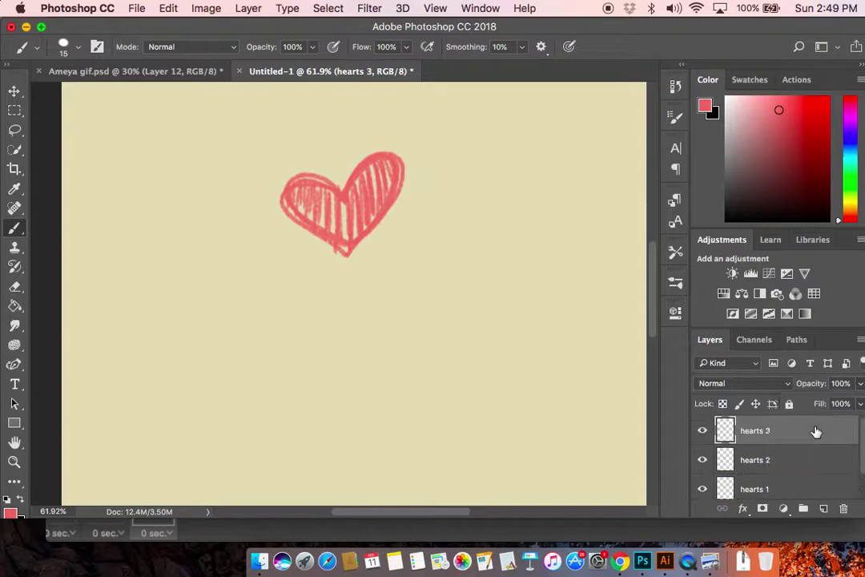
{"action": "left_click", "coordinate": [854, 403]}
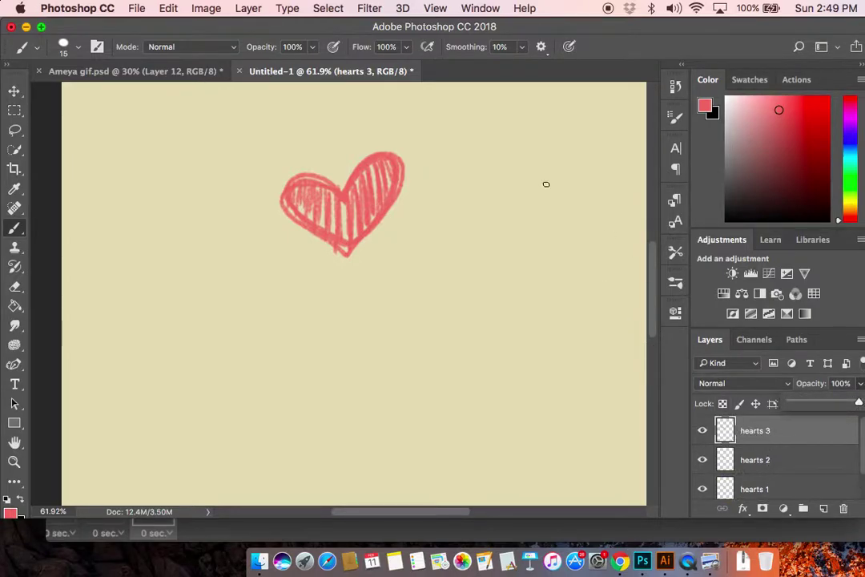
{"action": "scroll", "coordinate": [757, 455], "scroll_direction": "down", "scroll_amount": 1}
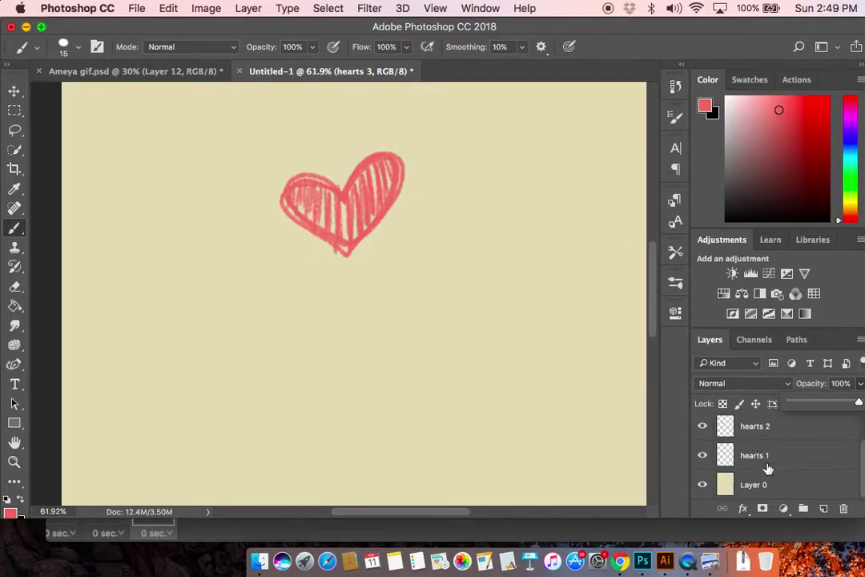
{"action": "scroll", "coordinate": [768, 461], "scroll_direction": "up", "scroll_amount": 1}
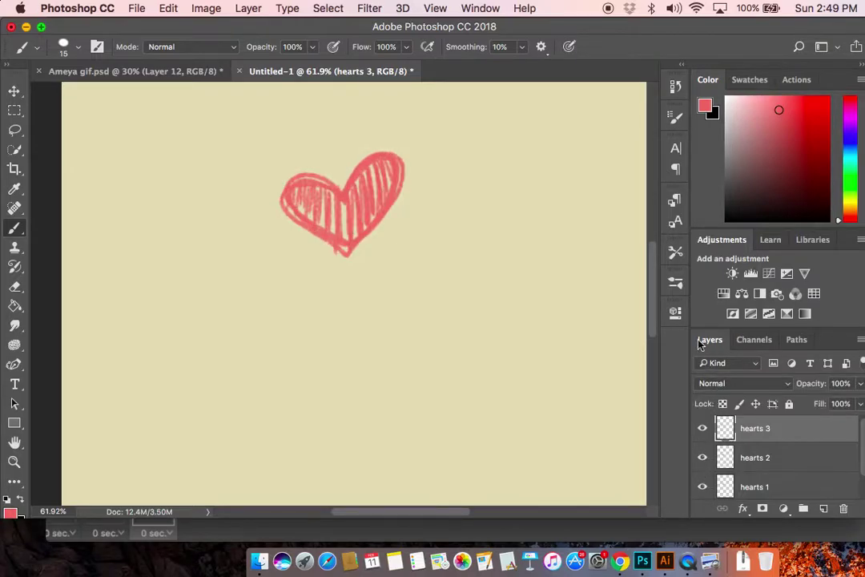
- Show the animation timeline and set its type to frame animation rather than video timeline
{"action": "left_click", "coordinate": [484, 10]}
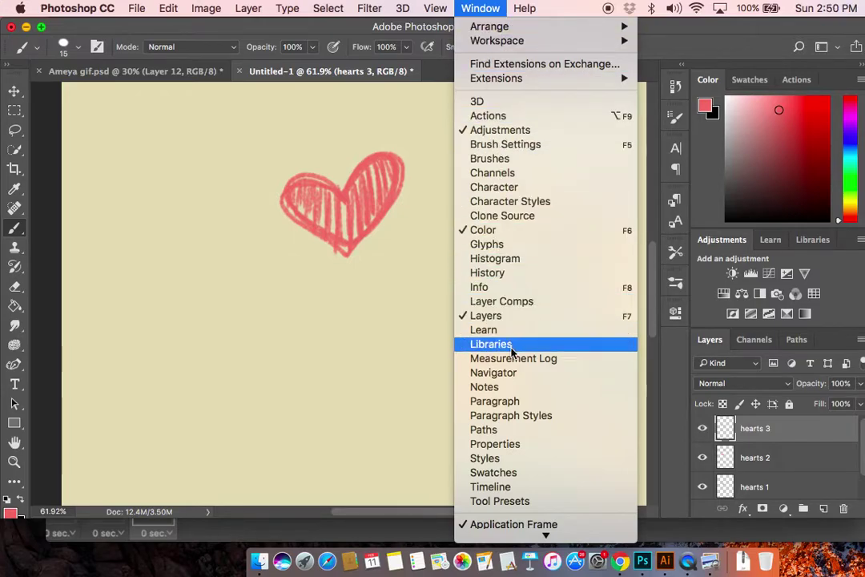
{"action": "left_click", "coordinate": [502, 487]}
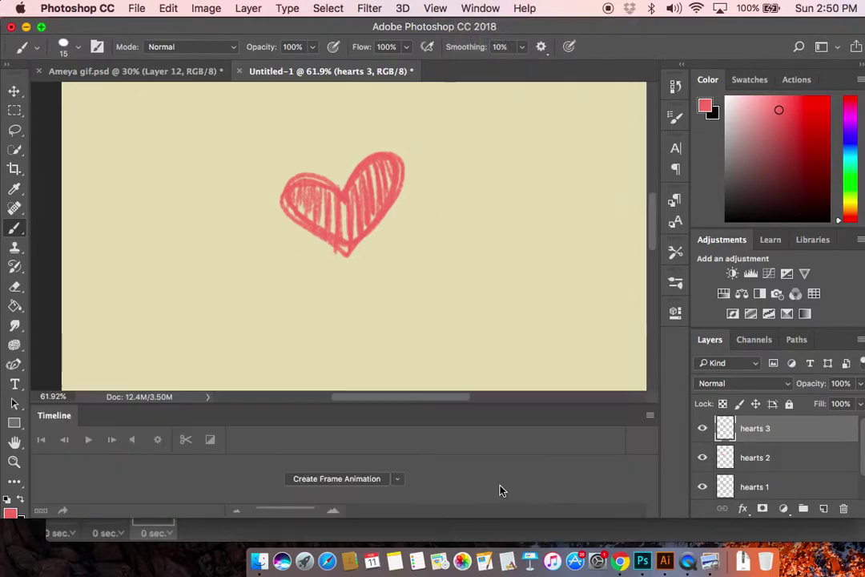
{"action": "left_click", "coordinate": [400, 481]}
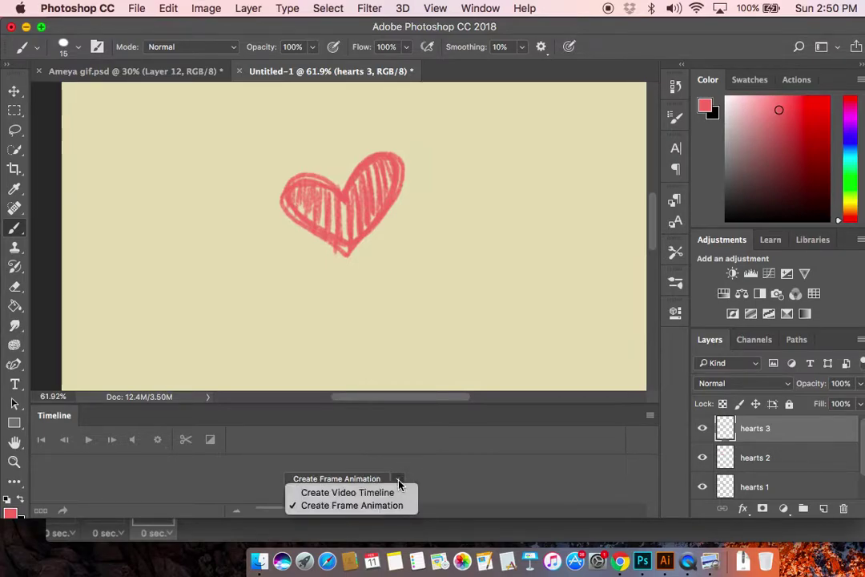
{"action": "left_click", "coordinate": [377, 494]}
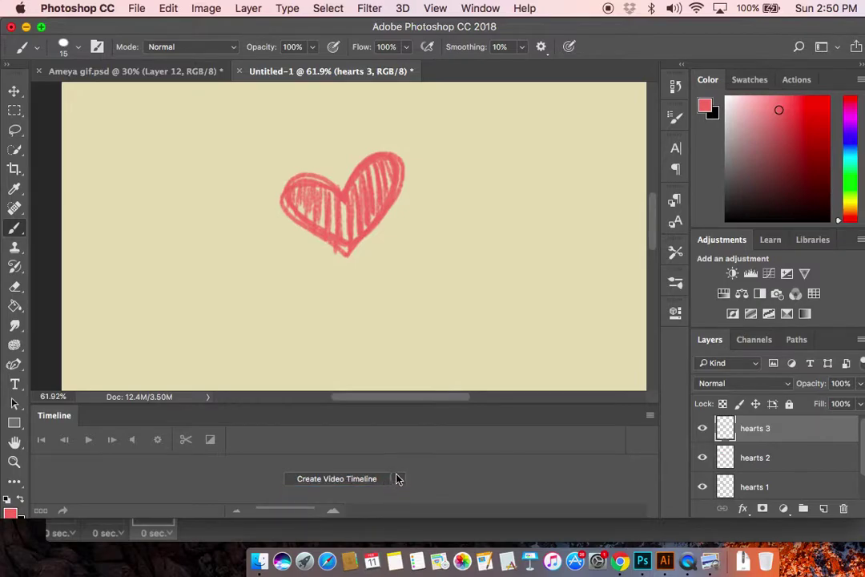
{"action": "left_click", "coordinate": [398, 479]}
{"action": "left_click", "coordinate": [398, 504]}
{"action": "left_click", "coordinate": [399, 483]}
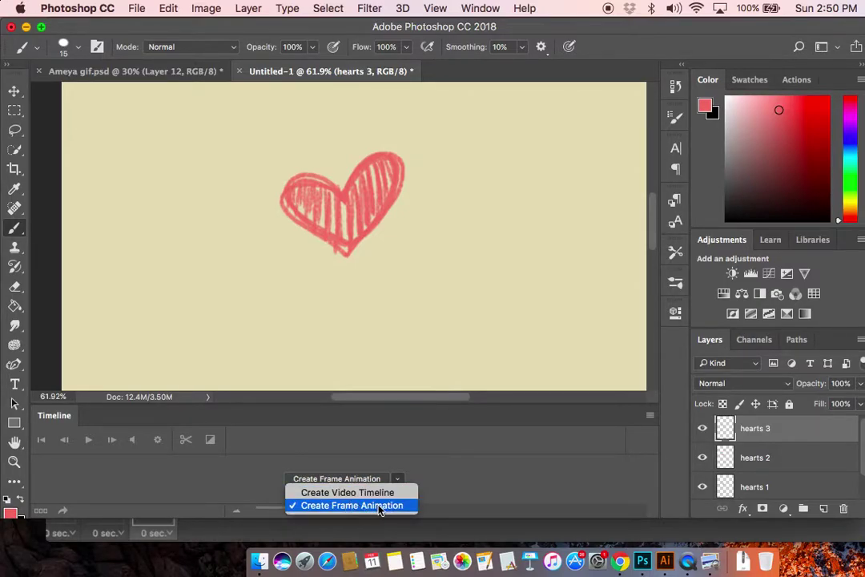
{"action": "left_click", "coordinate": [379, 506]}
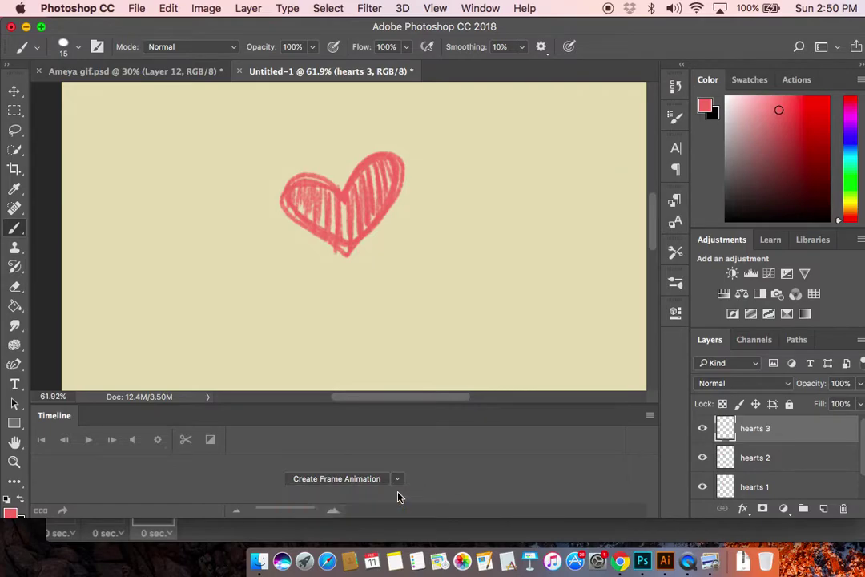
{"action": "scroll", "coordinate": [359, 479], "scroll_direction": "down", "scroll_amount": 3}
- Try creating the frame animation and hiding the hearts 2 and hearts 3 layers in its first frame
{"action": "left_click", "coordinate": [356, 480]}
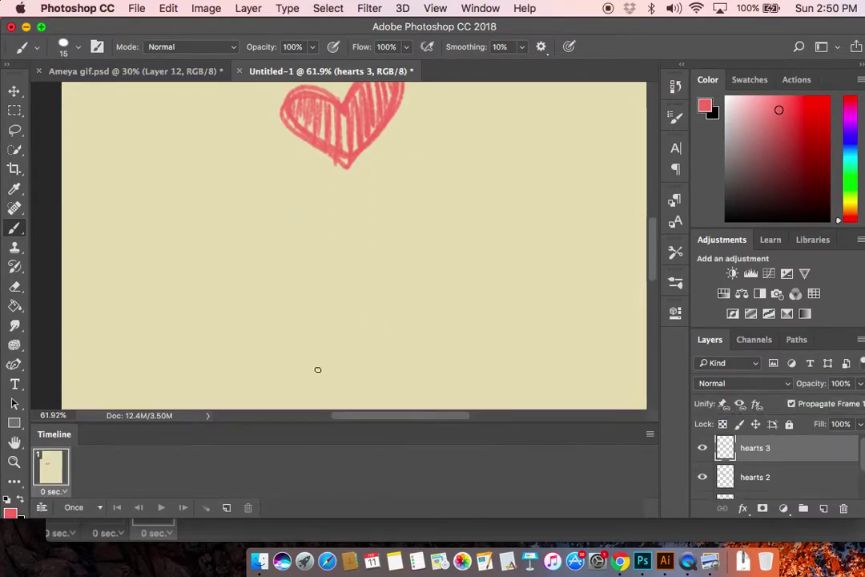
{"action": "scroll", "coordinate": [320, 364], "scroll_direction": "up", "scroll_amount": 3}
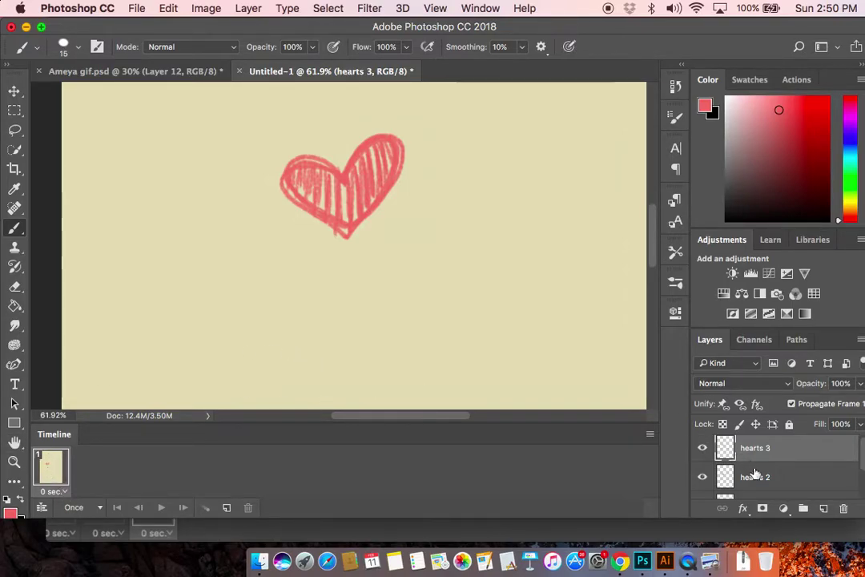
{"action": "scroll", "coordinate": [717, 453], "scroll_direction": "up", "scroll_amount": 1}
{"action": "left_click", "coordinate": [703, 480]}
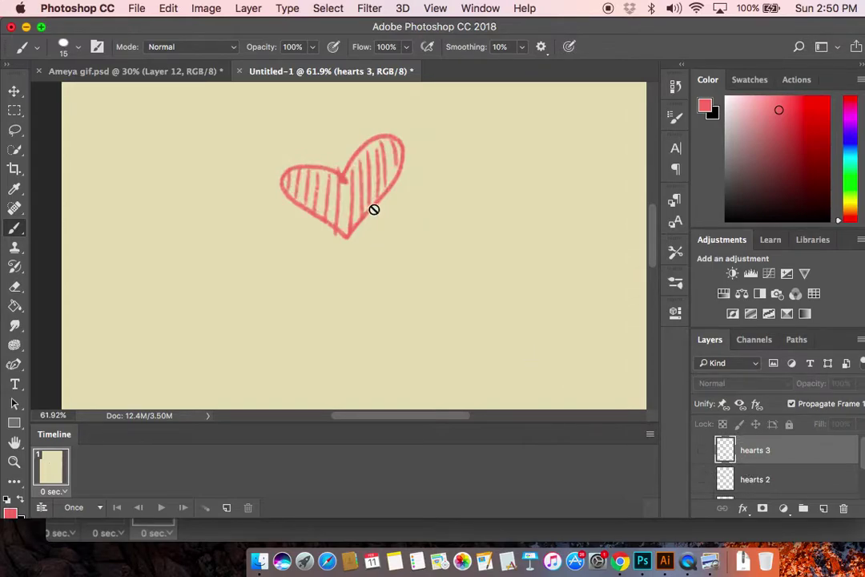
{"action": "left_click", "coordinate": [702, 451]}
{"action": "left_click", "coordinate": [704, 479]}
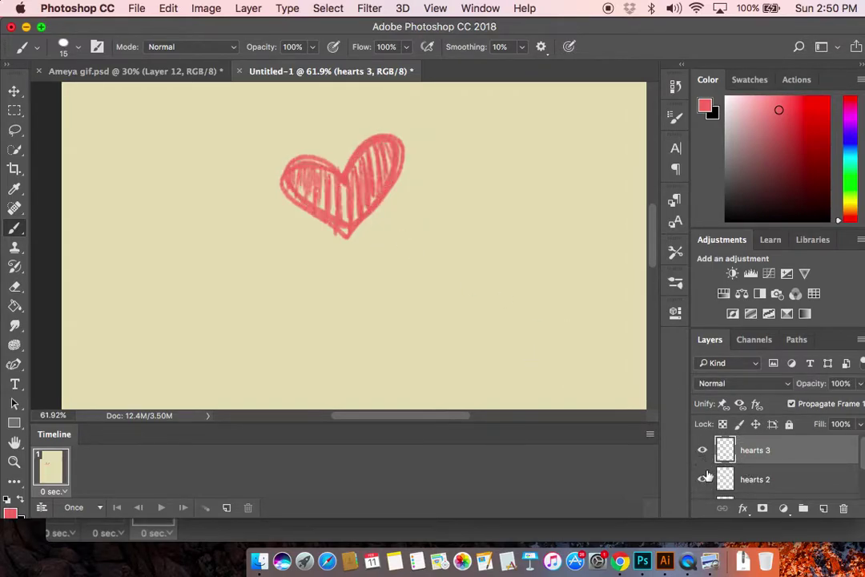
{"action": "left_click", "coordinate": [703, 451]}
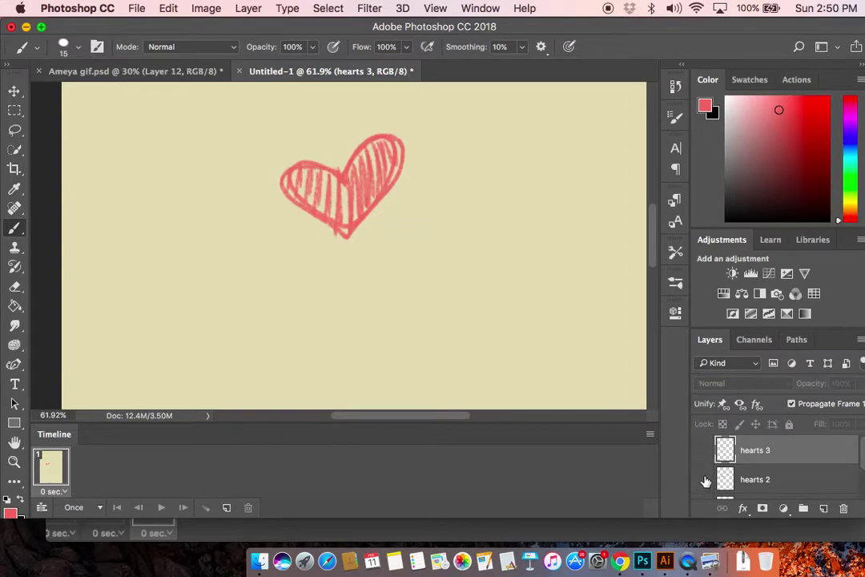
{"action": "left_click", "coordinate": [704, 479]}
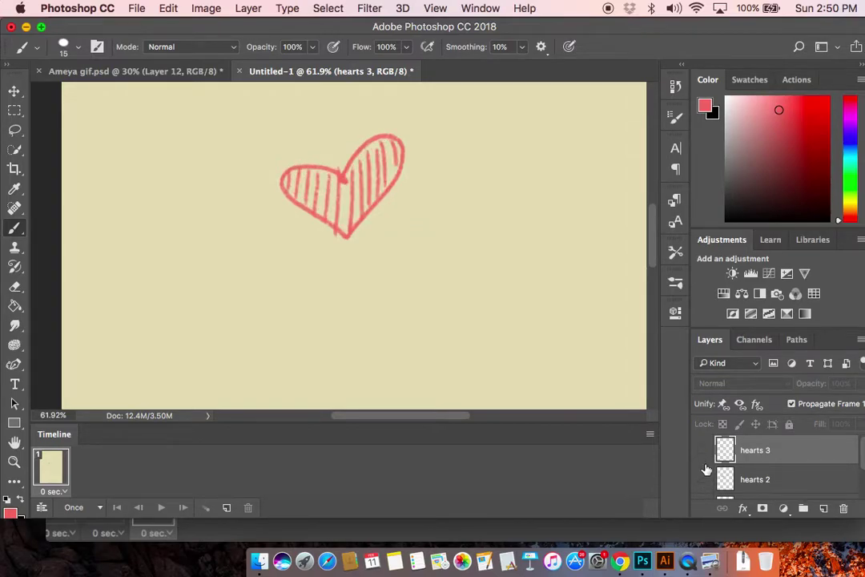
- Undo the creation of the frame animation and close the detached Paths panel
{"action": "scroll", "coordinate": [706, 472], "scroll_direction": "down", "scroll_amount": 1}
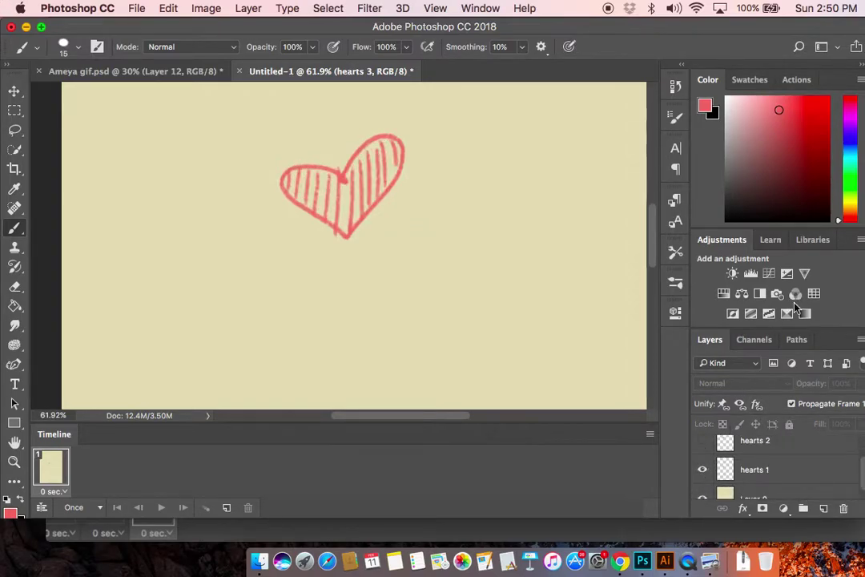
{"action": "mouse_move", "coordinate": [795, 340]}
{"action": "left_mouse_down"}
{"action": "mouse_move", "coordinate": [806, 318]}
{"action": "mouse_move", "coordinate": [819, 322]}
{"action": "left_mouse_up"}
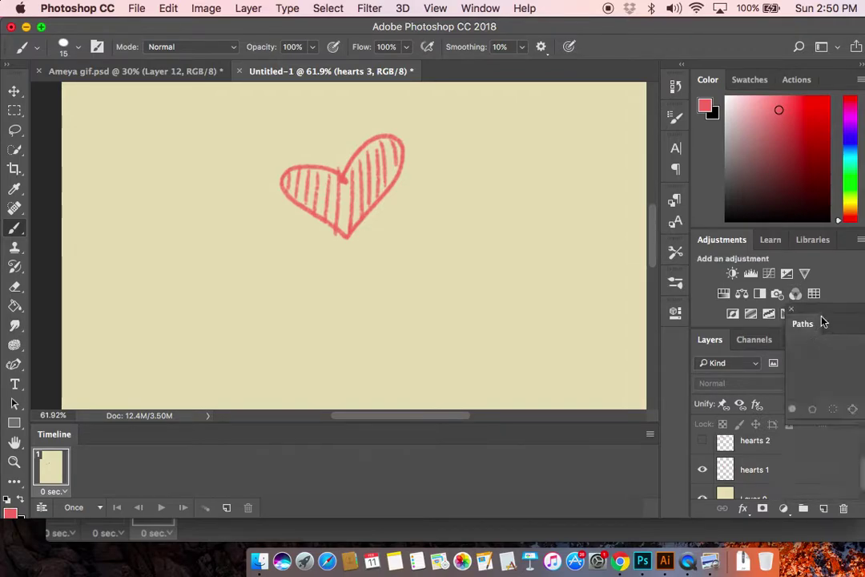
{"action": "key", "text": "super+z"}
{"action": "left_click", "coordinate": [792, 309]}
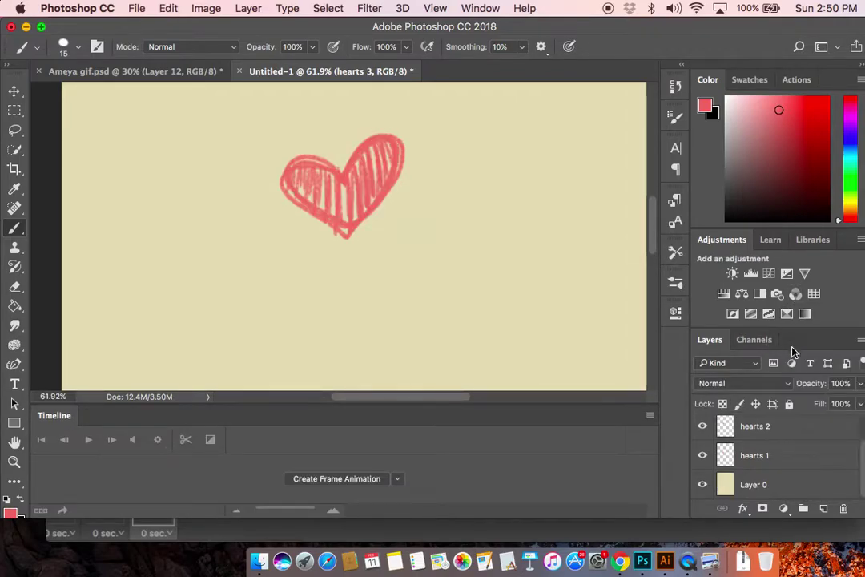
- Move the Layers panel into the collapsed panel dock, then expand and lengthen it to fit all four layers
{"action": "left_click_drag", "start_coordinate": [710, 340], "coordinate": [676, 227]}
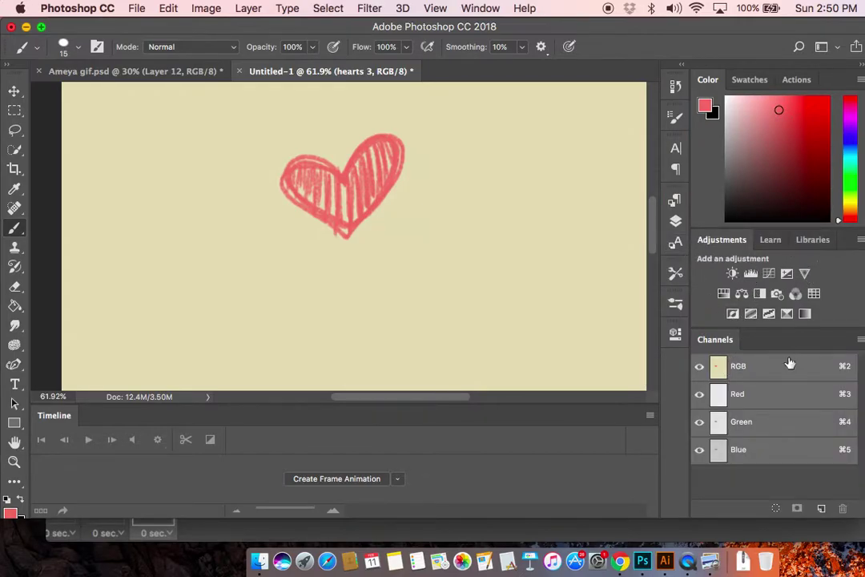
{"action": "left_click", "coordinate": [481, 8]}
{"action": "left_click", "coordinate": [507, 317]}
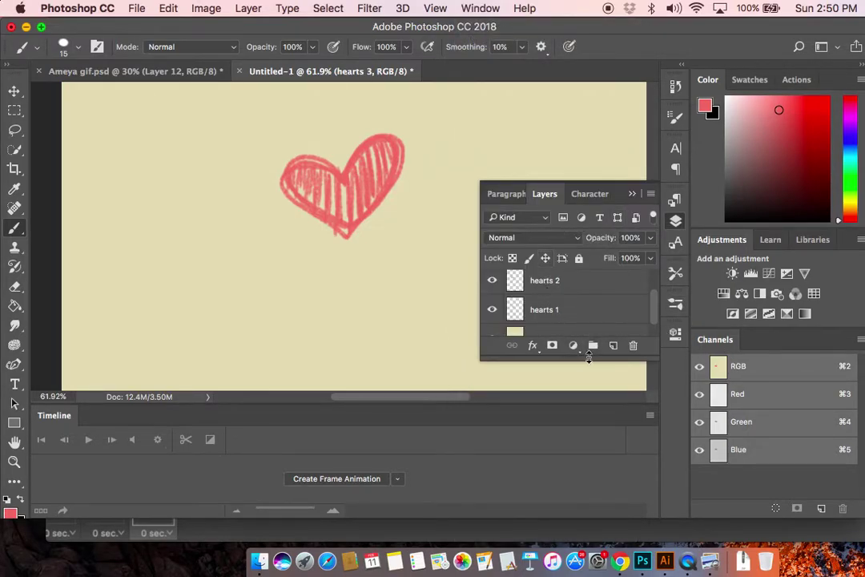
{"action": "left_click_drag", "start_coordinate": [593, 362], "coordinate": [599, 464]}
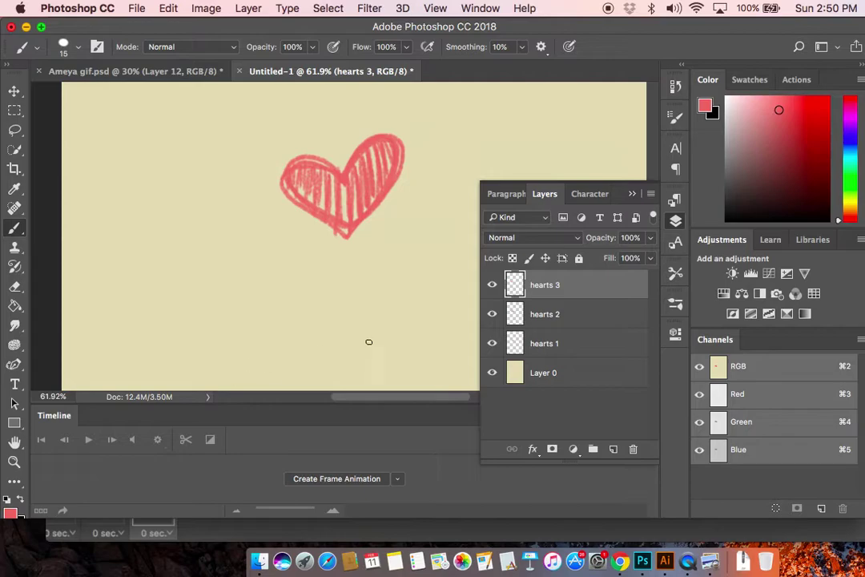
- Create a frame animation whose first frame shows only hearts 1 over the Layer 0 background, and add a second frame
{"action": "left_click", "coordinate": [552, 349]}
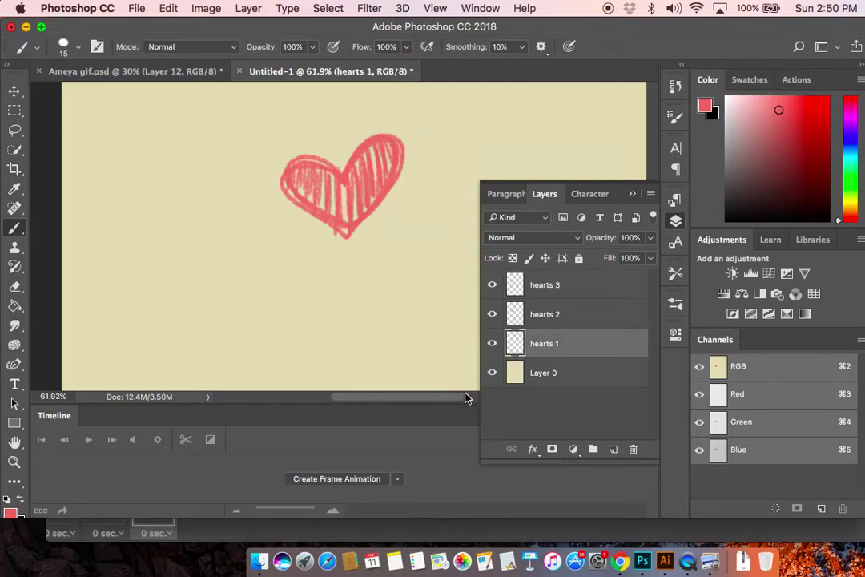
{"action": "left_click", "coordinate": [343, 481]}
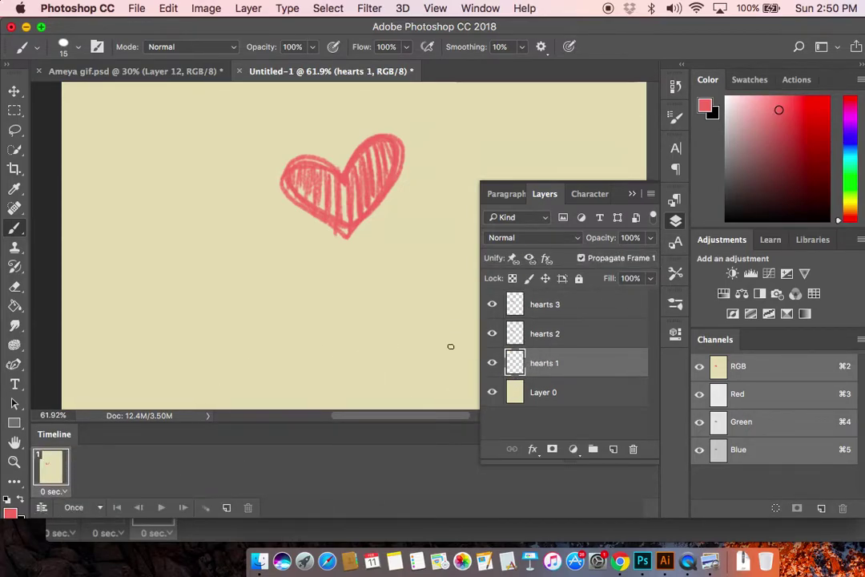
{"action": "left_click", "coordinate": [492, 333]}
{"action": "left_click", "coordinate": [492, 305]}
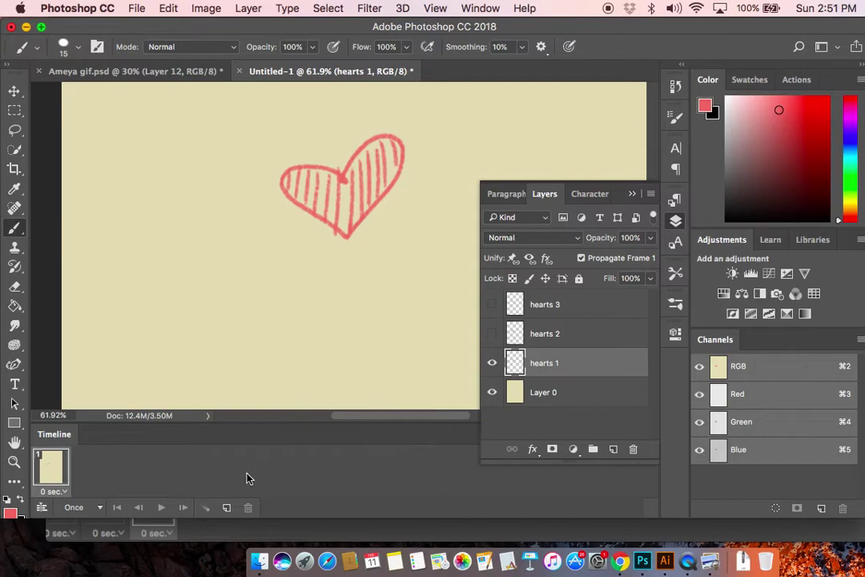
{"action": "left_click", "coordinate": [227, 509]}
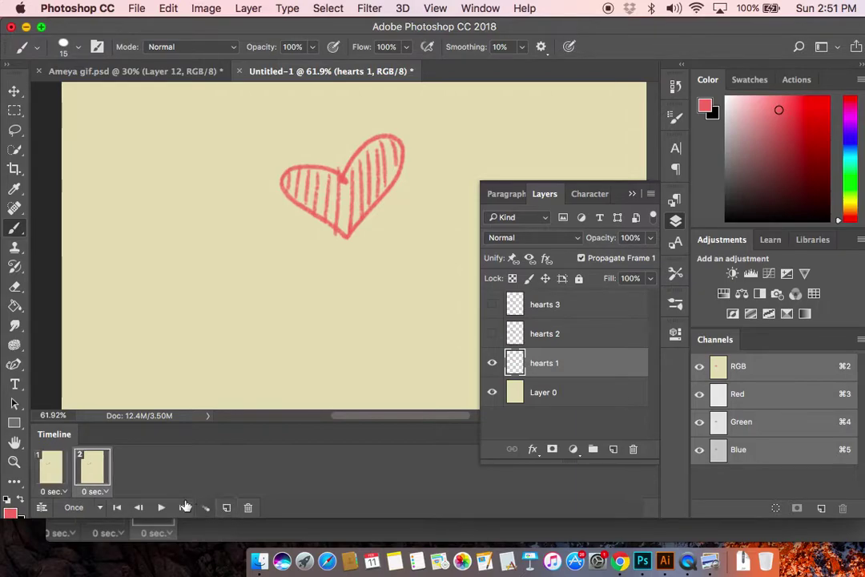
- Show only hearts 2 over Layer 0 in the second frame, and add a third frame showing only hearts 3
{"action": "left_click", "coordinate": [495, 363]}
{"action": "left_click", "coordinate": [492, 333]}
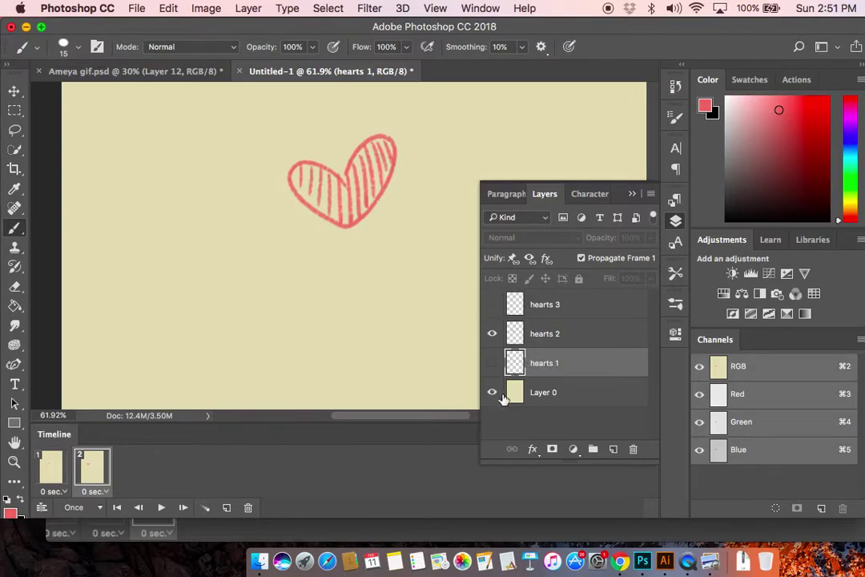
{"action": "left_click", "coordinate": [227, 507]}
{"action": "left_click", "coordinate": [492, 333]}
{"action": "left_click", "coordinate": [492, 304]}
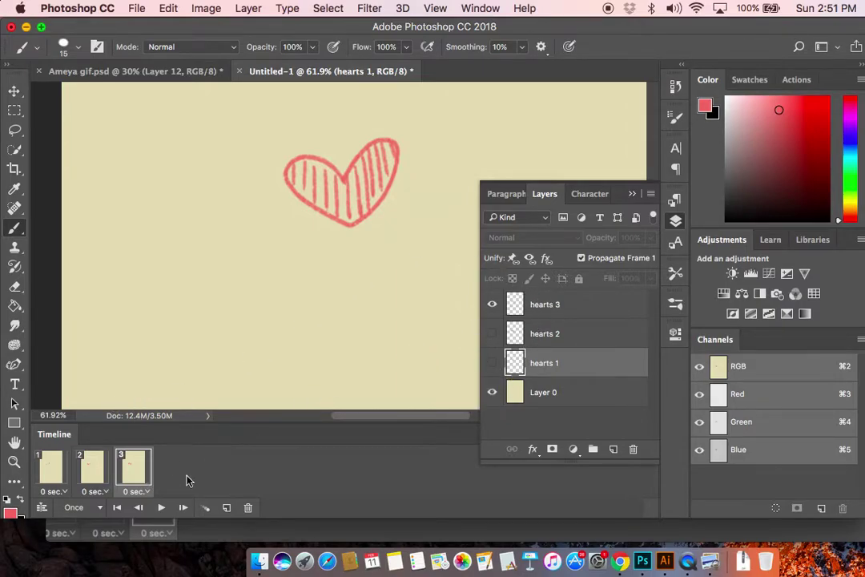
- Play the animation and step through the three frames to check which hearts layer each one shows
{"action": "left_click", "coordinate": [162, 509]}
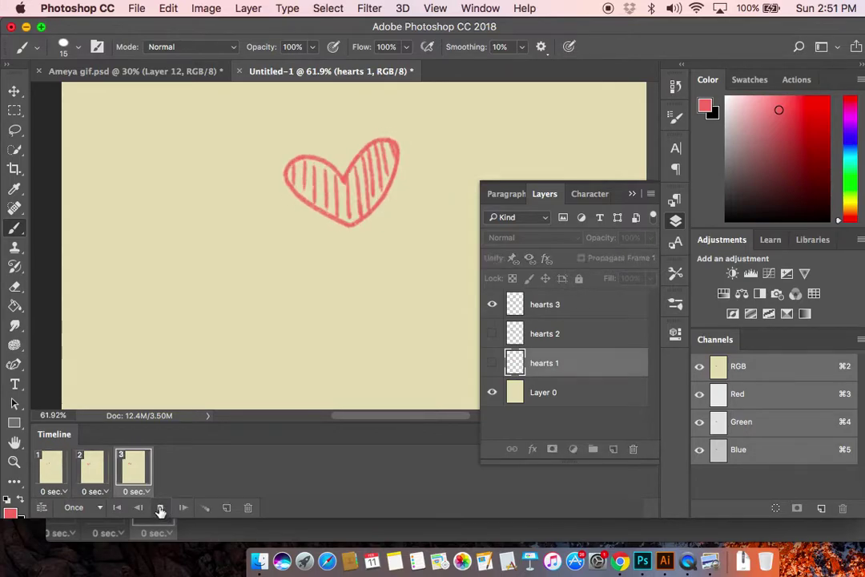
{"action": "left_click", "coordinate": [162, 509]}
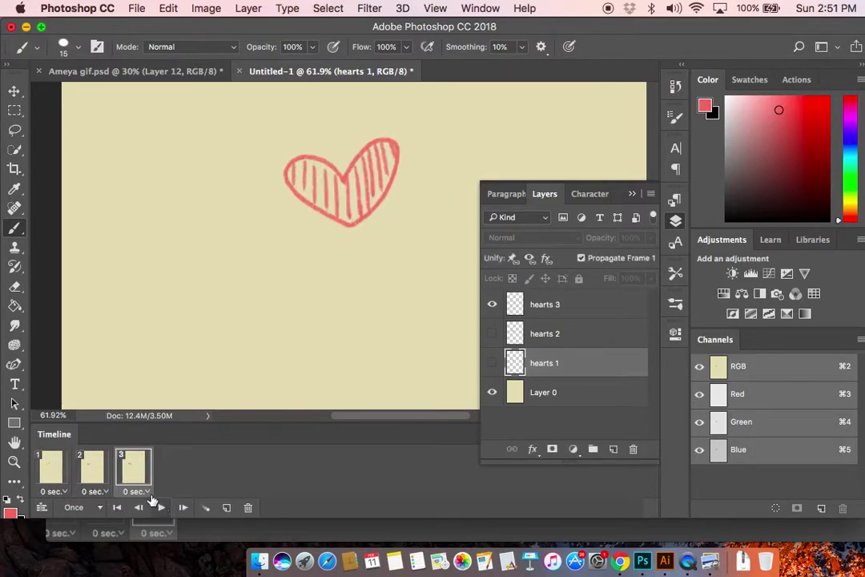
{"action": "left_click", "coordinate": [52, 466]}
{"action": "left_click", "coordinate": [94, 467]}
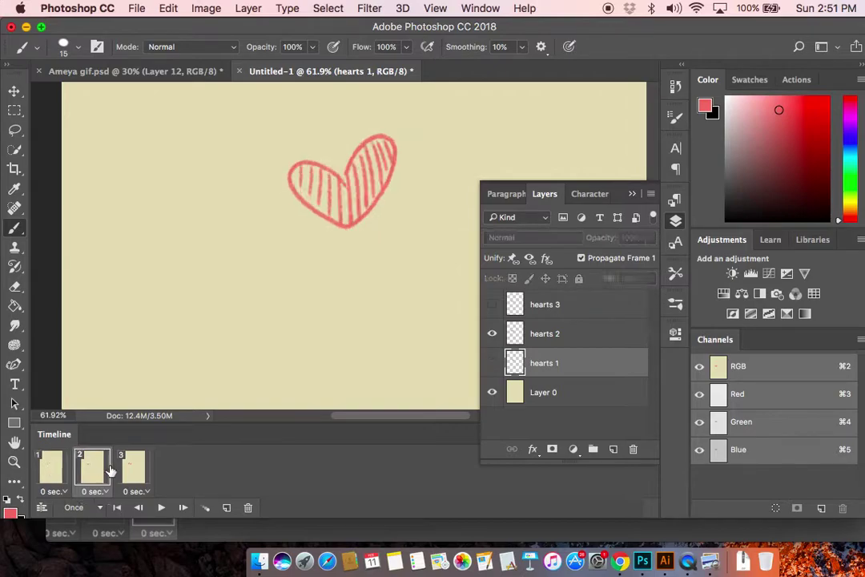
{"action": "left_click", "coordinate": [128, 469]}
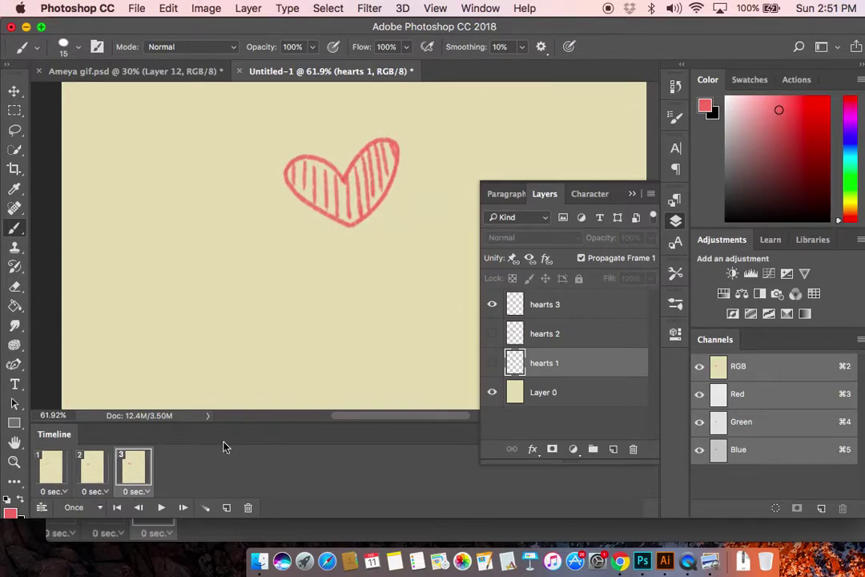
{"action": "left_click", "coordinate": [102, 474]}
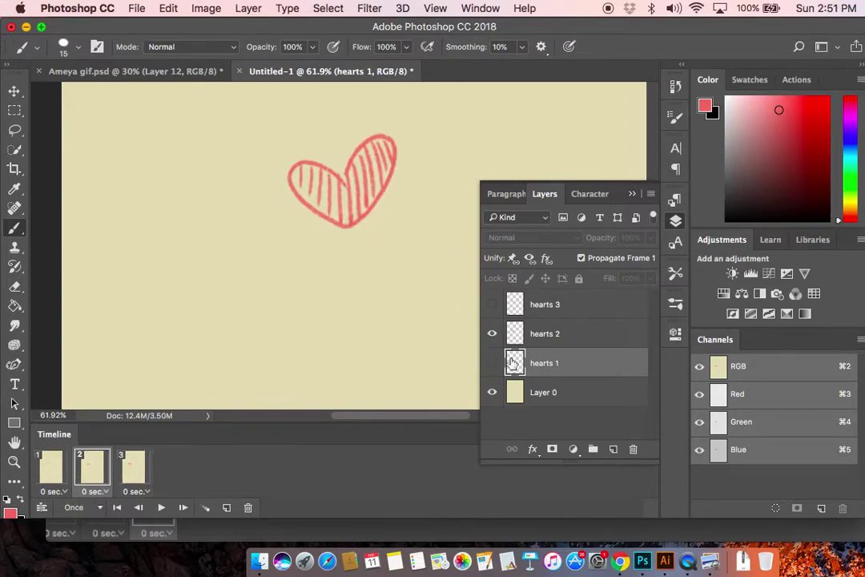
{"action": "left_click", "coordinate": [492, 305]}
{"action": "left_click", "coordinate": [492, 305]}
{"action": "left_click", "coordinate": [133, 468]}
{"action": "left_click", "coordinate": [72, 474]}
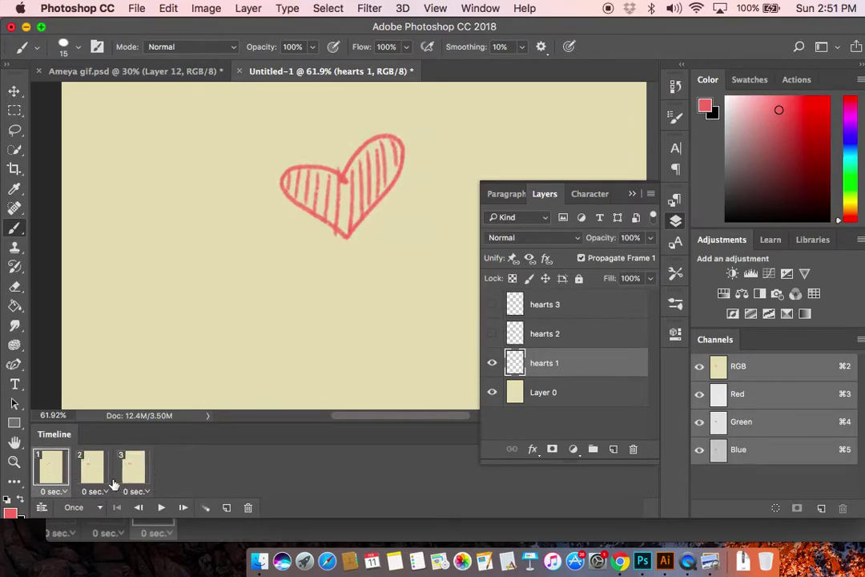
{"action": "left_click", "coordinate": [101, 473]}
{"action": "left_click", "coordinate": [132, 470]}
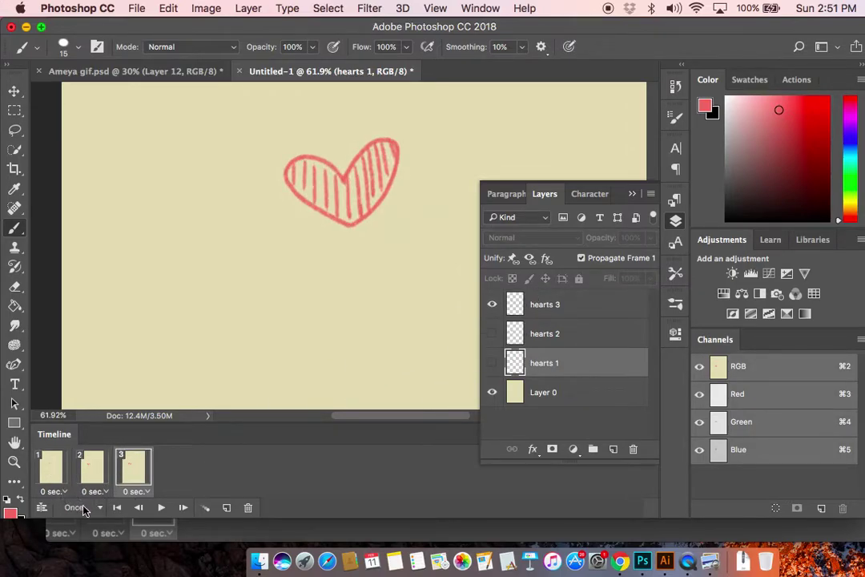
{"action": "left_click", "coordinate": [160, 508]}
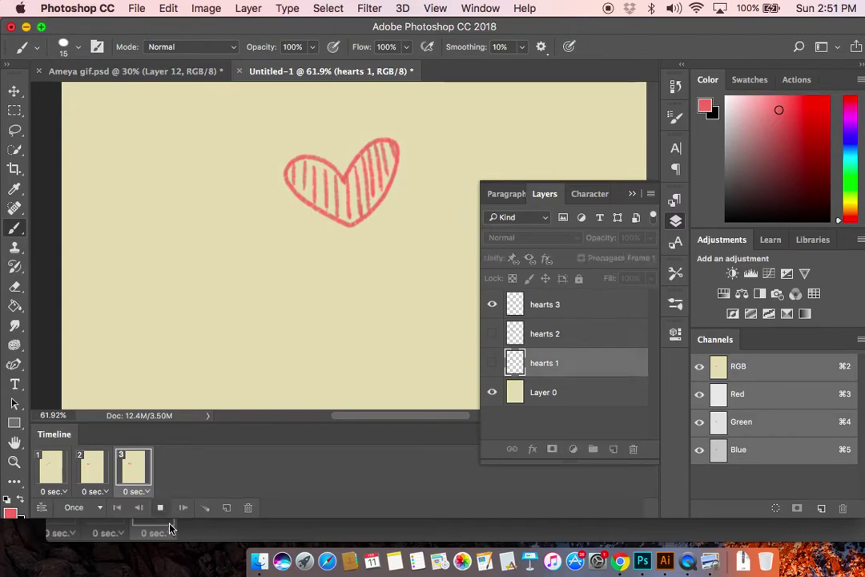
{"action": "left_click", "coordinate": [161, 508]}
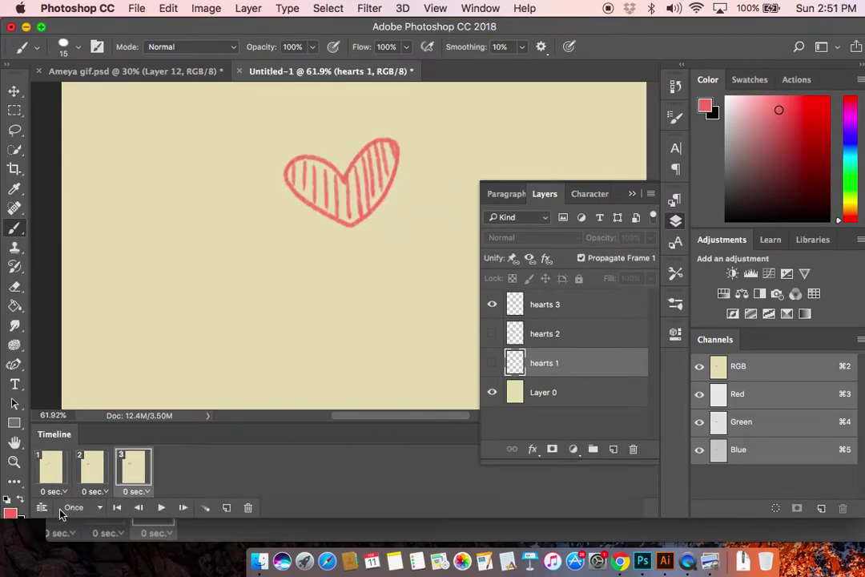
- Try setting the animation to loop 3 times and play it back
{"action": "left_click", "coordinate": [94, 512]}
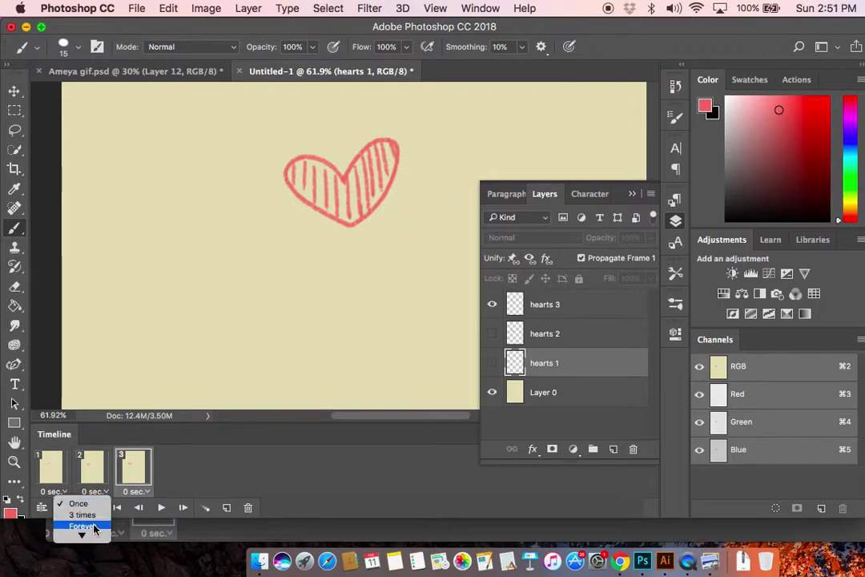
{"action": "left_click", "coordinate": [94, 526]}
{"action": "left_click", "coordinate": [94, 511]}
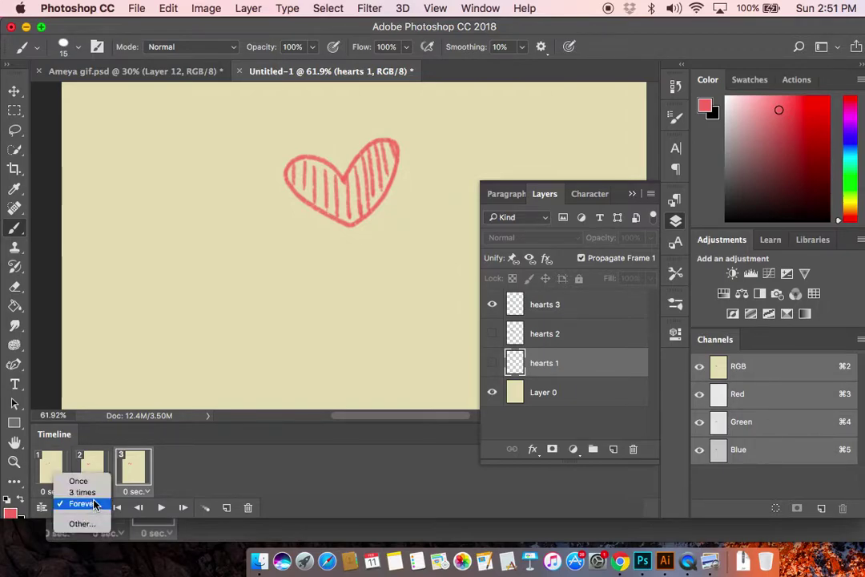
{"action": "left_click", "coordinate": [83, 493]}
{"action": "left_click", "coordinate": [161, 508]}
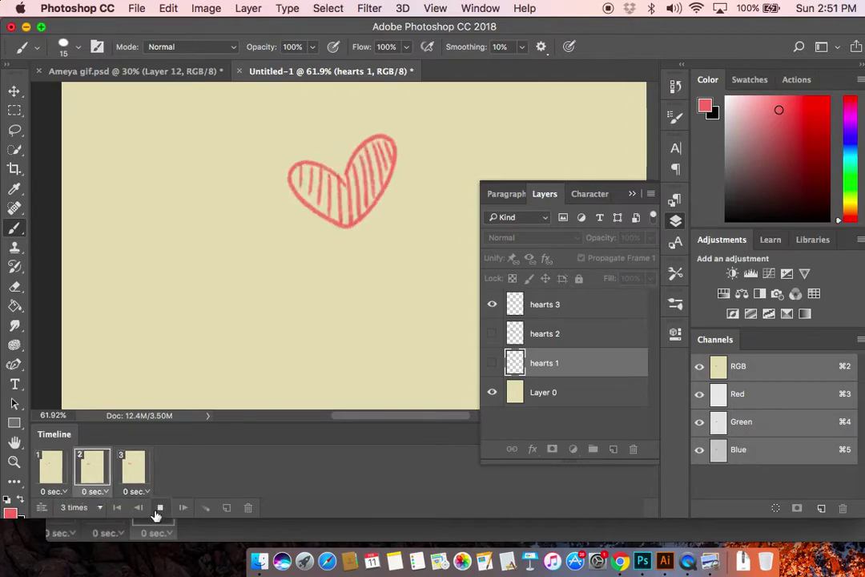
- Set the animation's looping to Forever and play it back
{"action": "left_click", "coordinate": [73, 507]}
{"action": "left_click", "coordinate": [84, 518]}
{"action": "left_click", "coordinate": [158, 508]}
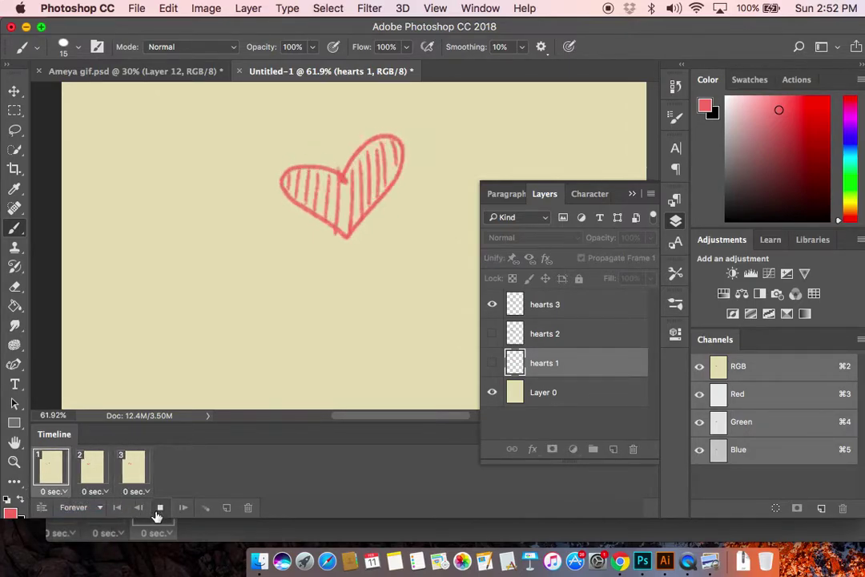
{"action": "left_click", "coordinate": [160, 508]}
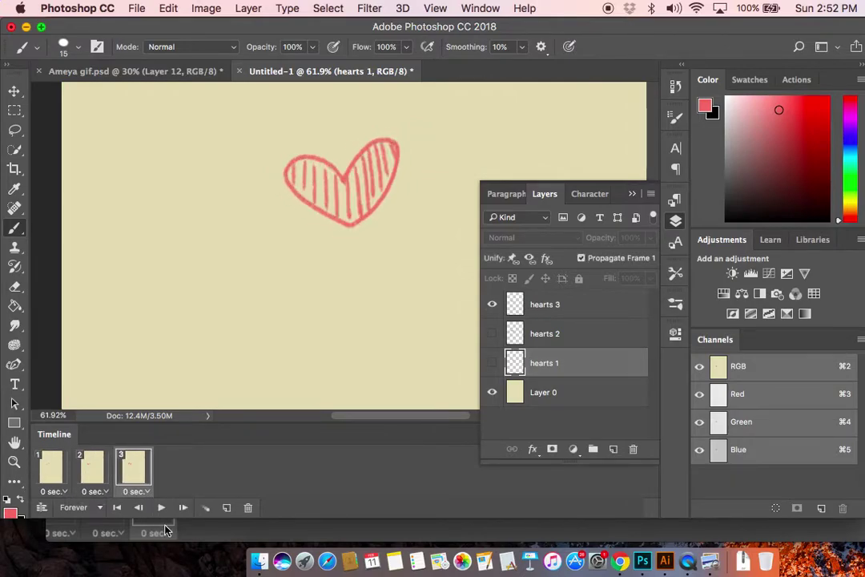
{"action": "left_click", "coordinate": [160, 508]}
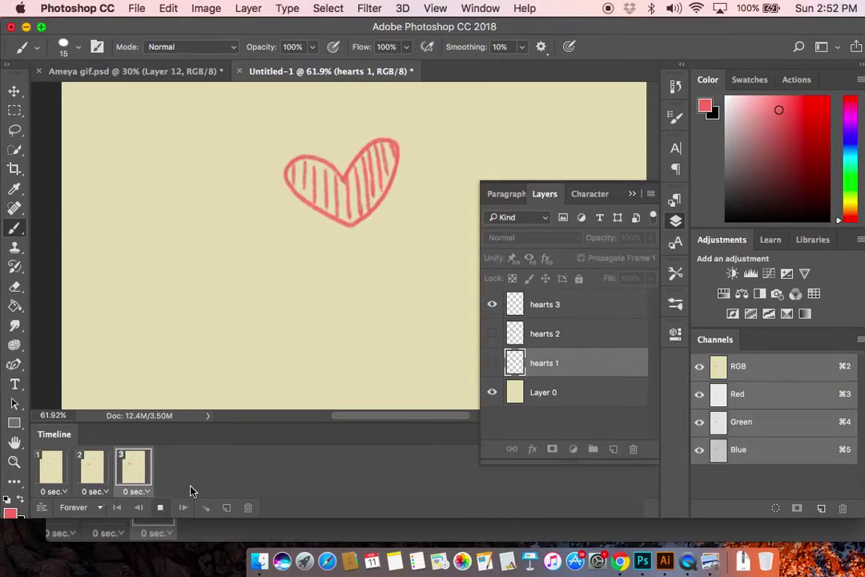
- Collapse the Layers panel and crop the canvas closely around the heart to about 520 × 492 px
{"action": "left_click", "coordinate": [675, 221]}
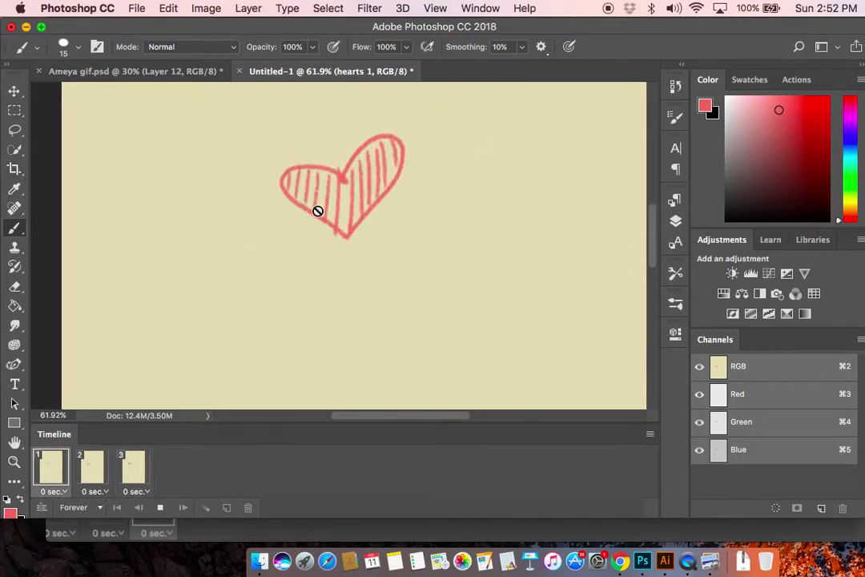
{"action": "key", "text": "c"}
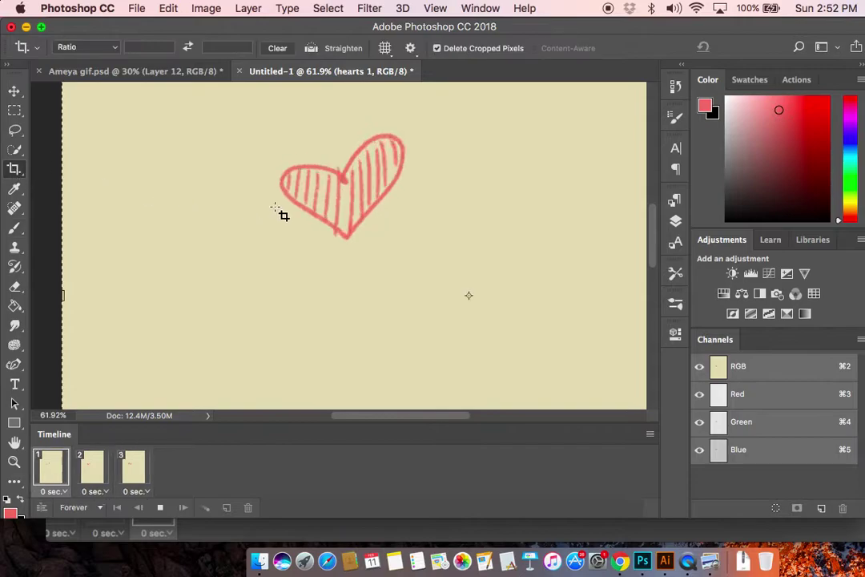
{"action": "scroll", "coordinate": [301, 217], "scroll_direction": "down", "scroll_amount": 6}
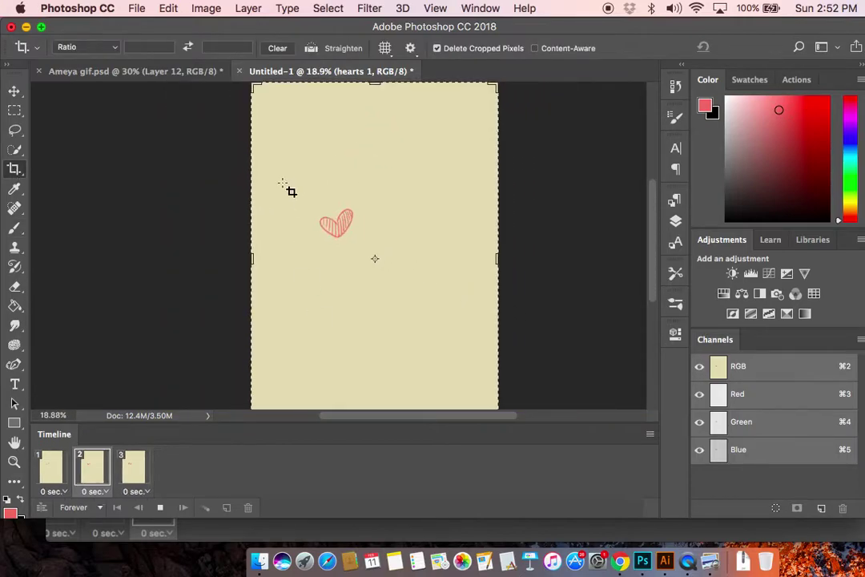
{"action": "scroll", "coordinate": [355, 139], "scroll_direction": "down", "scroll_amount": 1}
{"action": "left_click_drag", "start_coordinate": [335, 105], "coordinate": [338, 141]}
{"action": "left_click_drag", "start_coordinate": [339, 347], "coordinate": [339, 278]}
{"action": "left_click_drag", "start_coordinate": [437, 247], "coordinate": [370, 246]}
{"action": "left_click_drag", "start_coordinate": [335, 209], "coordinate": [335, 229]}
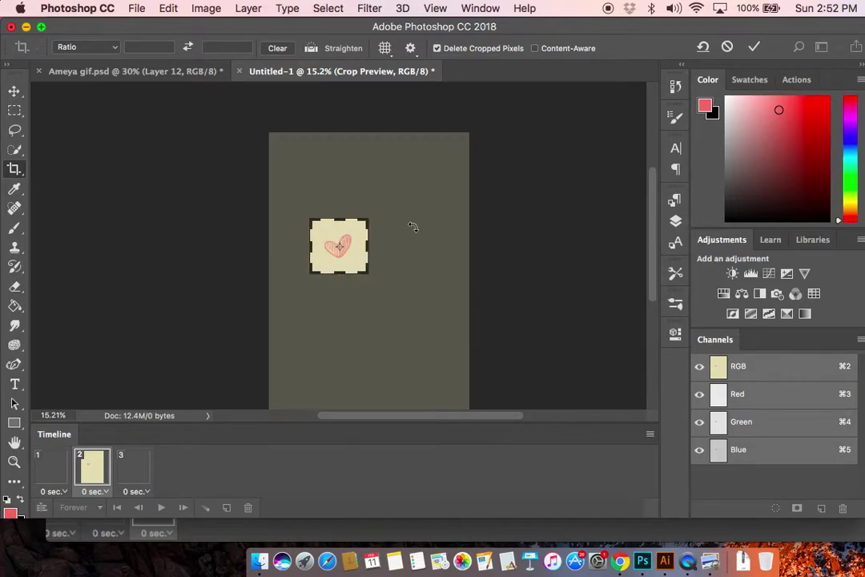
{"action": "left_click", "coordinate": [754, 47]}
{"action": "scroll", "coordinate": [353, 228], "scroll_direction": "up", "scroll_amount": 5}
{"action": "scroll", "coordinate": [357, 216], "scroll_direction": "down", "scroll_amount": 1}
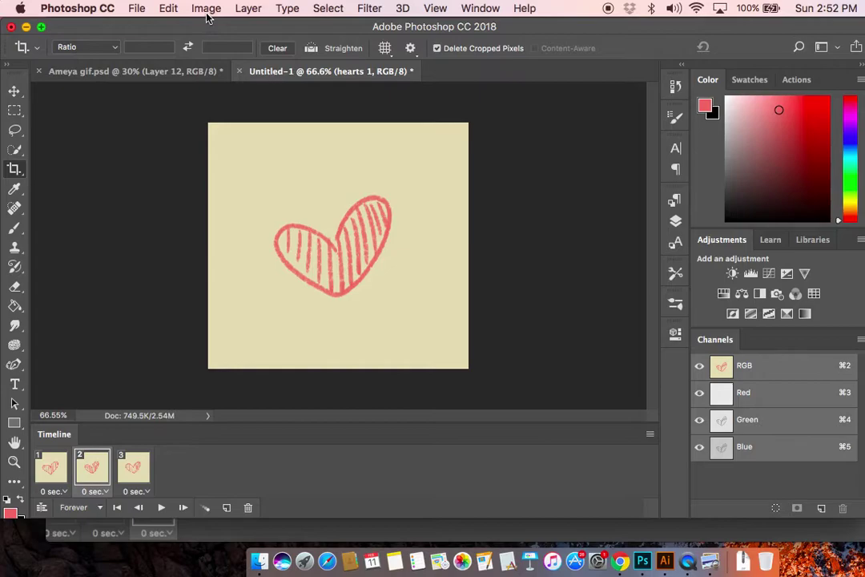
- Open the animation in Save for Web (Legacy) and set the GIF's width to 500 px
{"action": "left_click", "coordinate": [140, 8]}
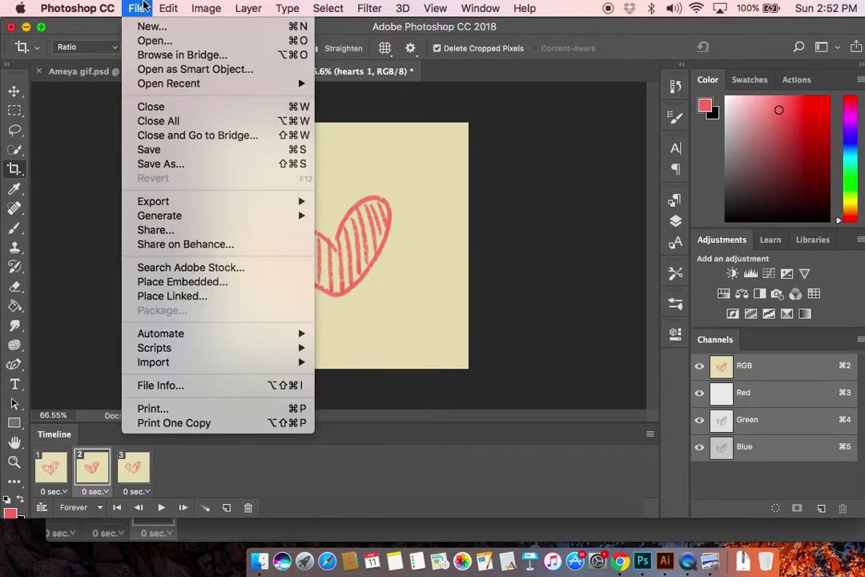
{"action": "mouse_move", "coordinate": [256, 204]}
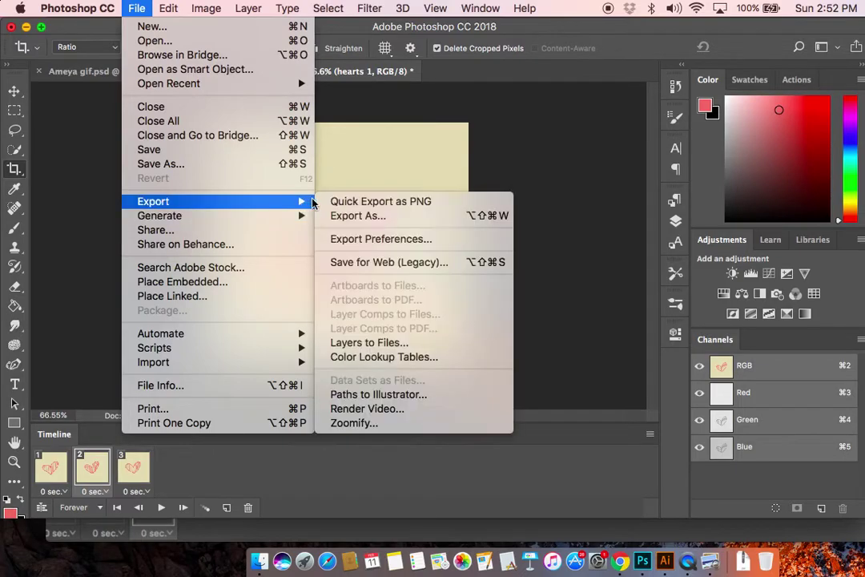
{"action": "left_click", "coordinate": [361, 264]}
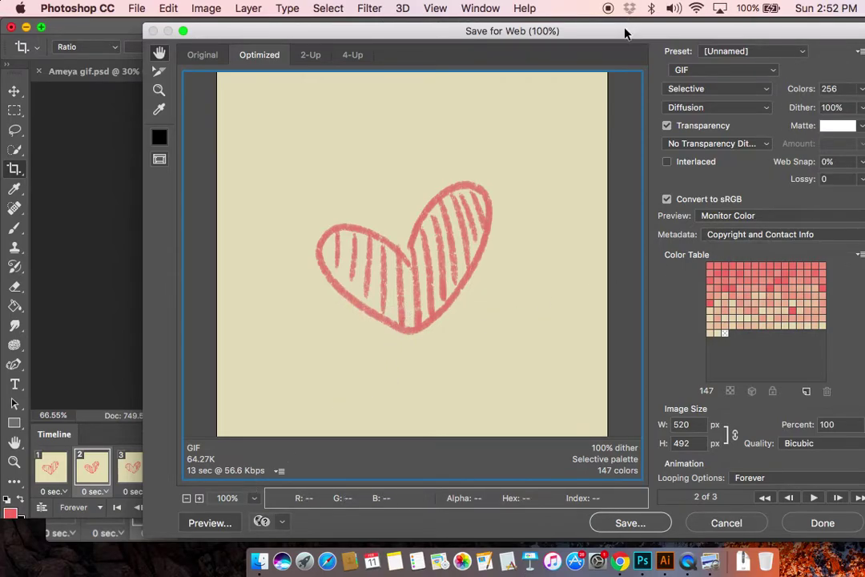
{"action": "left_click_drag", "start_coordinate": [631, 35], "coordinate": [506, 31]}
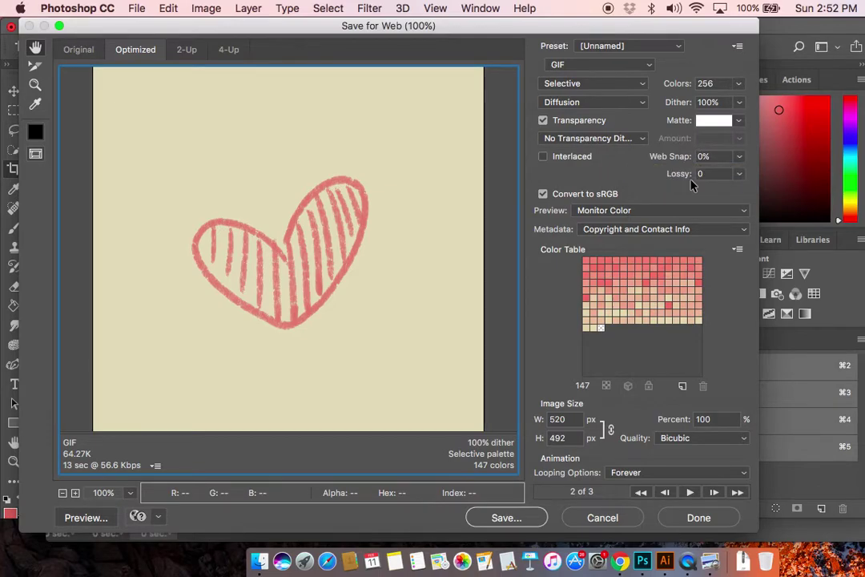
{"action": "left_click", "coordinate": [570, 418]}
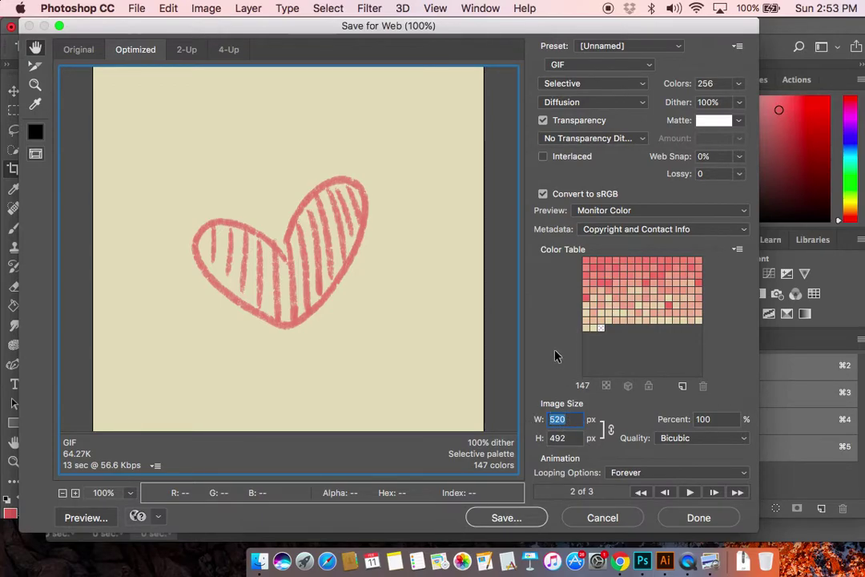
{"action": "type", "text": "500"}
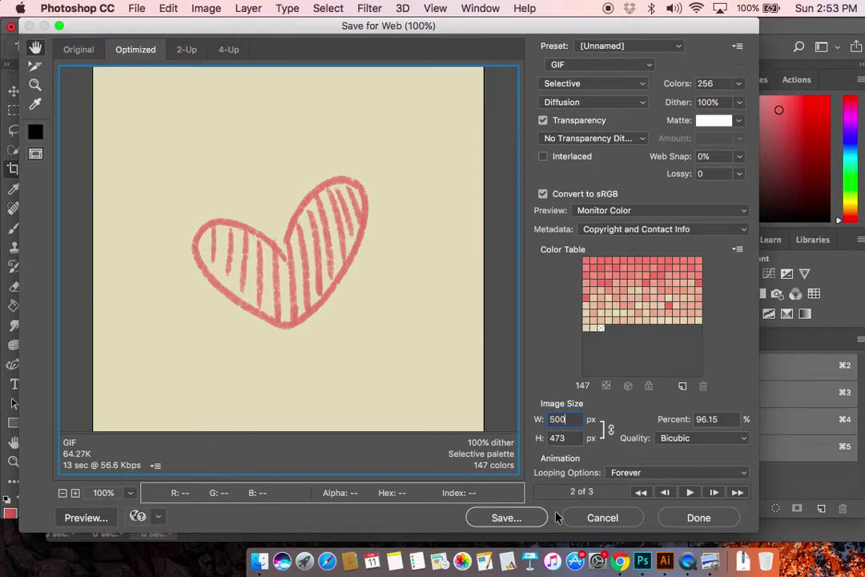
- Preview the GIF in the Chrome browser and examine its animation, dimensions and file size
{"action": "left_click", "coordinate": [76, 518]}
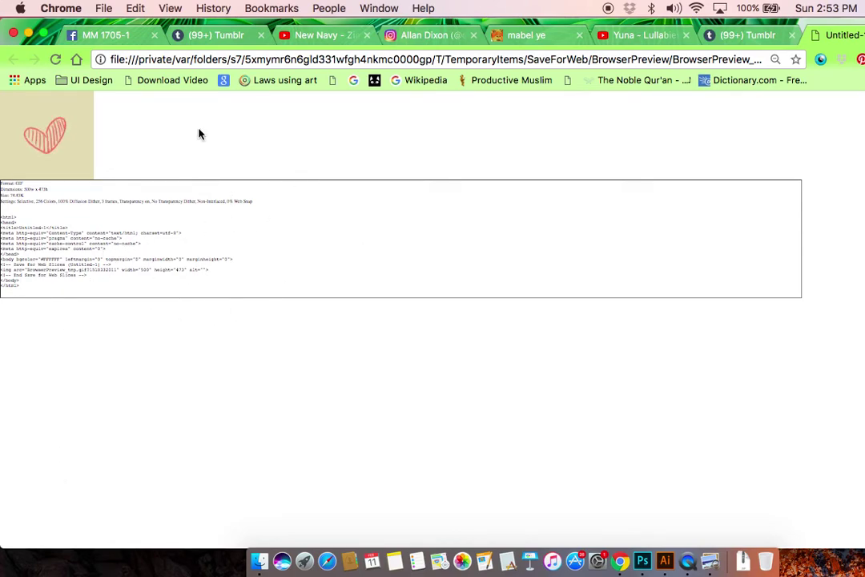
{"action": "scroll", "coordinate": [200, 134], "scroll_direction": "up", "scroll_amount": 5}
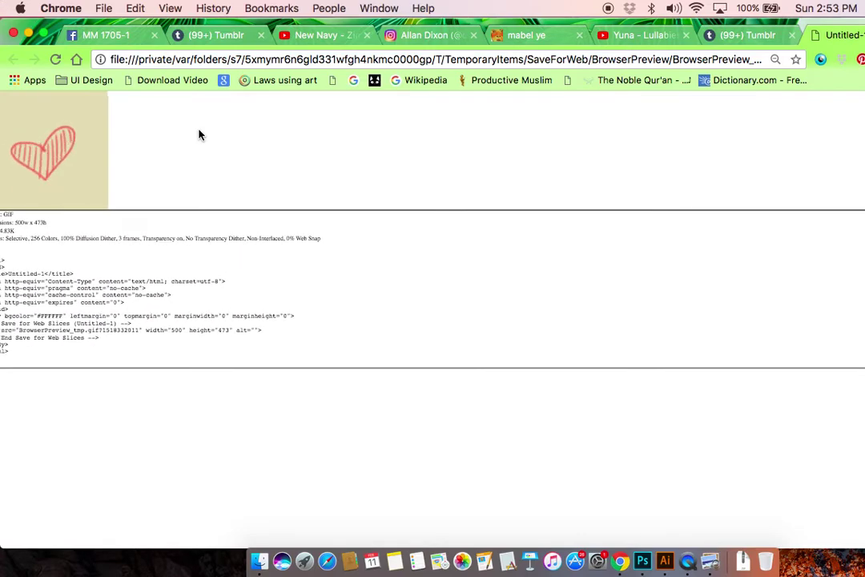
{"action": "scroll", "coordinate": [201, 135], "scroll_direction": "down", "scroll_amount": 5}
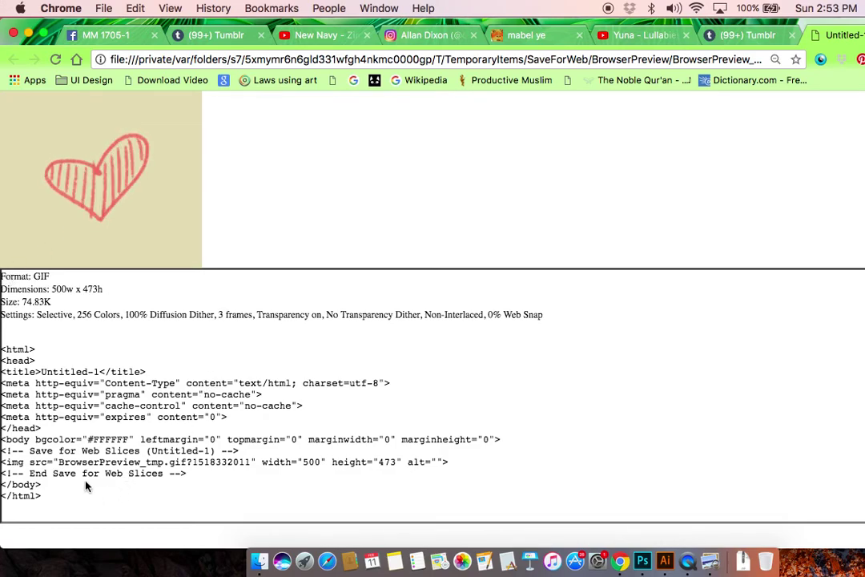
{"action": "key", "text": "super+a"}
{"action": "left_click_drag", "start_coordinate": [52, 289], "coordinate": [105, 292]}
{"action": "left_click_drag", "start_coordinate": [27, 302], "coordinate": [51, 302]}
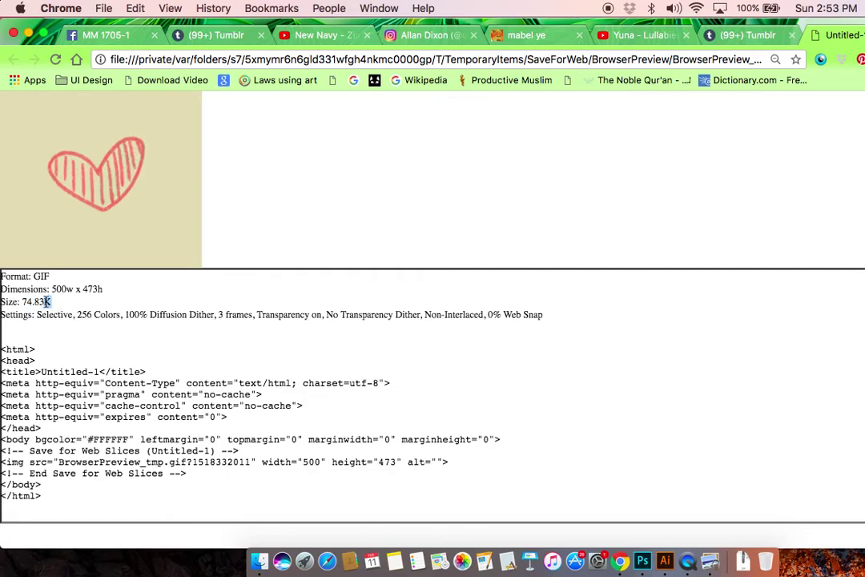
{"action": "left_click", "coordinate": [56, 304]}
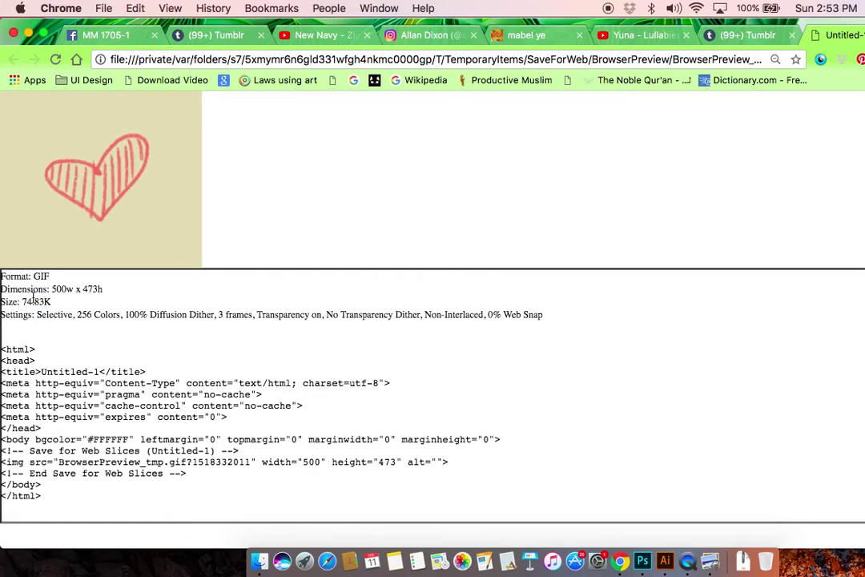
- Copy the heart GIF from the browser preview to the desktop and view the copied file in Quick Look
{"action": "right_click", "coordinate": [122, 180]}
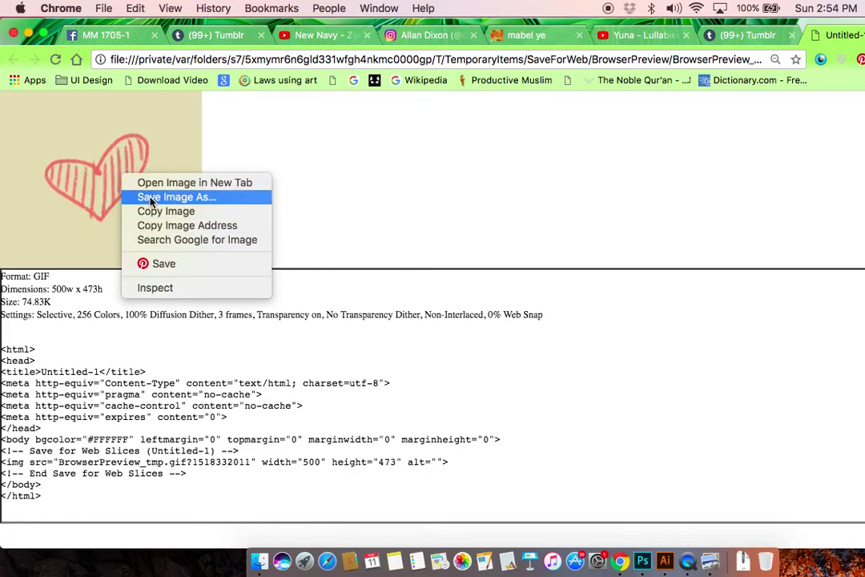
{"action": "left_click", "coordinate": [247, 159]}
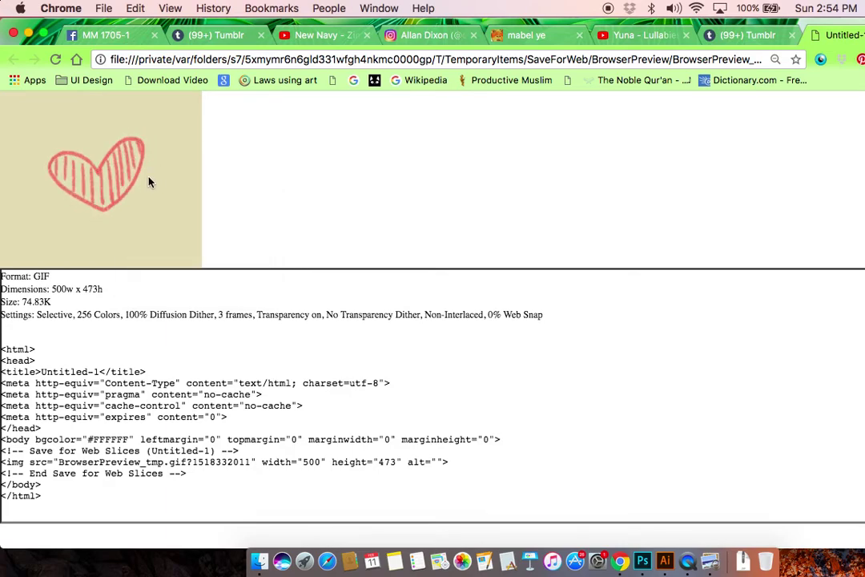
{"action": "left_click_drag", "start_coordinate": [130, 166], "coordinate": [163, 567]}
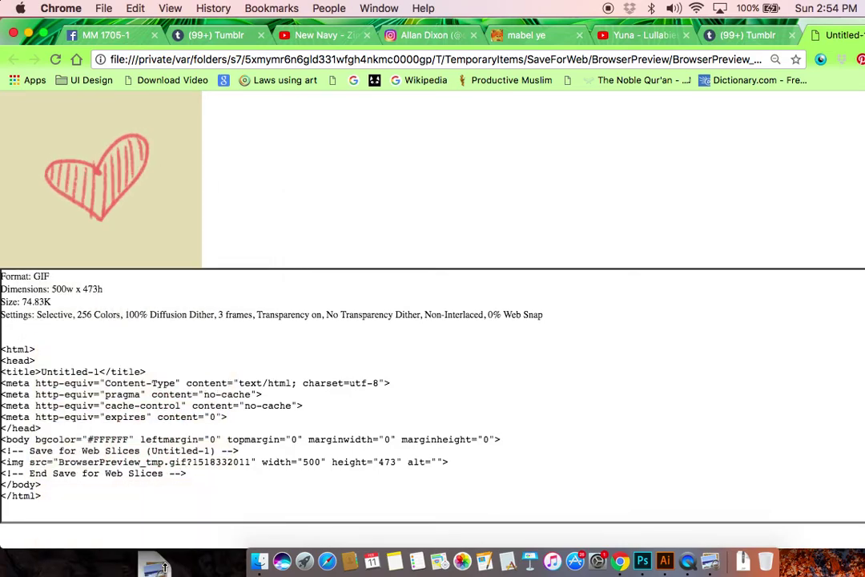
{"action": "key", "text": "ctrl+Left"}
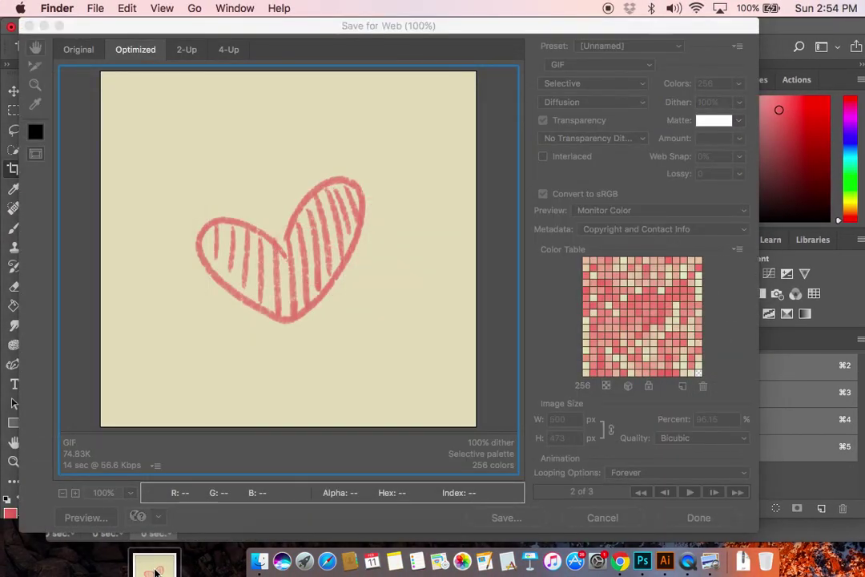
{"action": "key", "text": "space"}
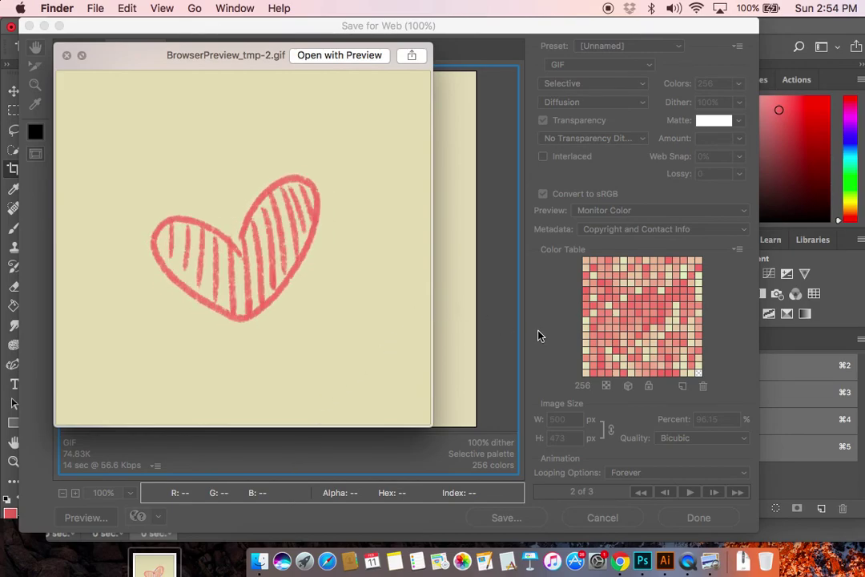
{"action": "right_click", "coordinate": [689, 551]}
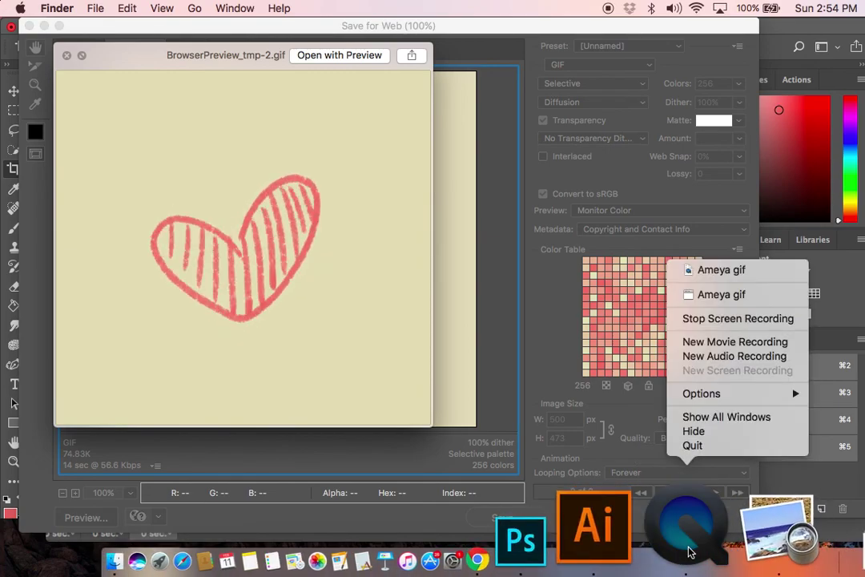